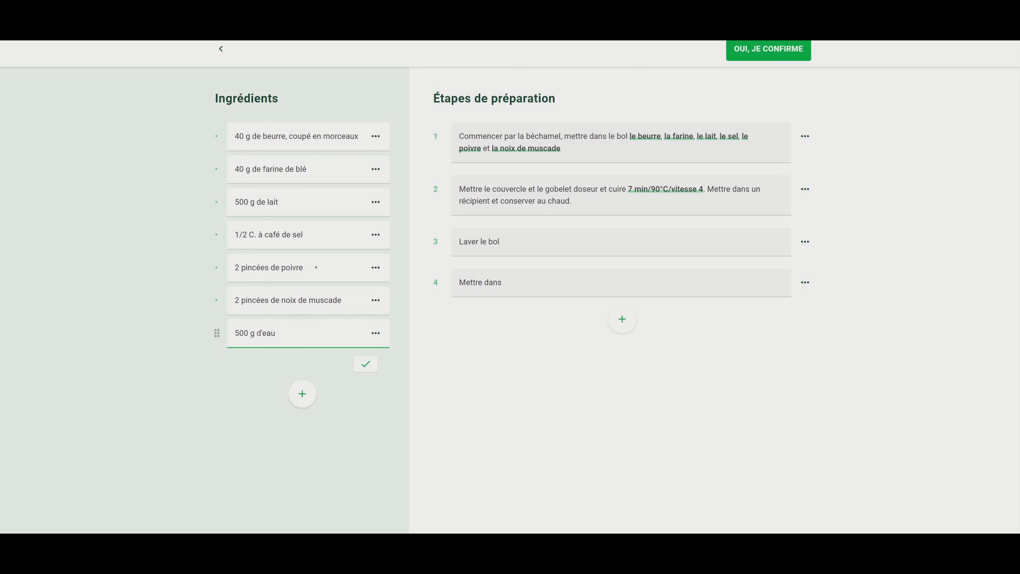
- Save the water ingredient and add a new ingredient reading "2 ou 3 grosses poignets d'épinards"
click(365, 363)
click(313, 370)
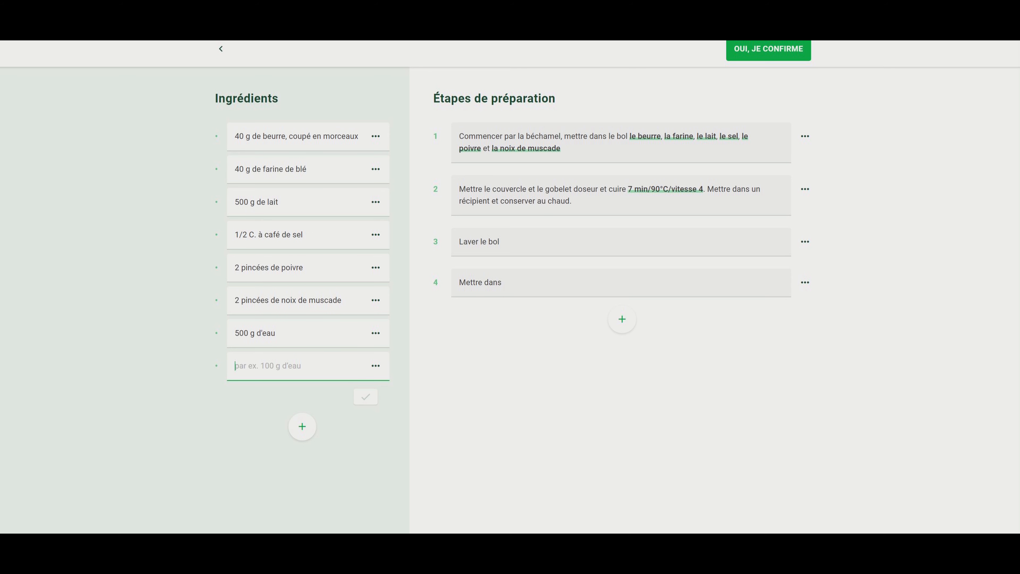
text(2 ou )
text(grios)
key(BackSpace)
key(BackSpace)
key(BackSpace)
text(osses poignets d'épi)
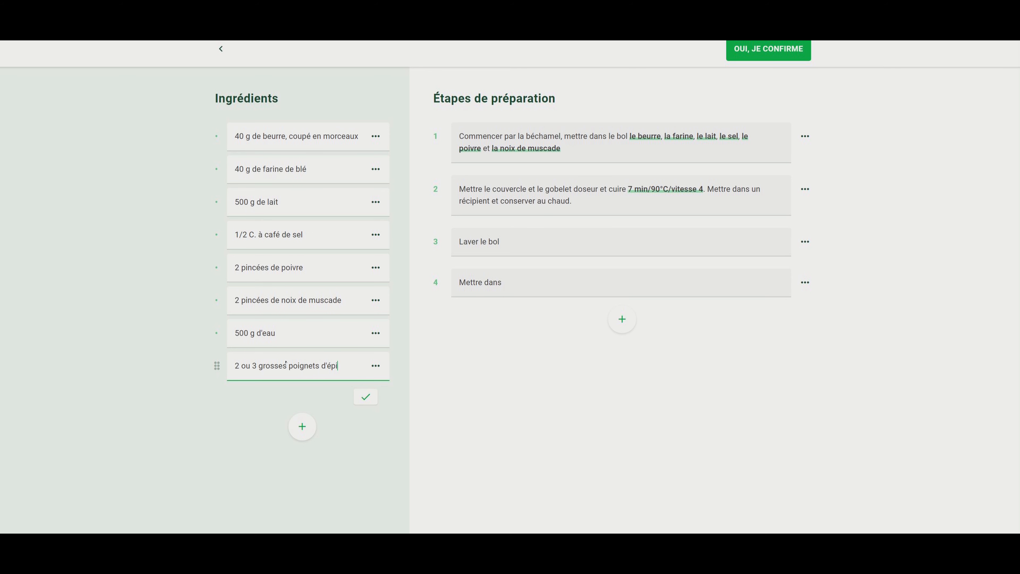
text(nards)
- Extend preparation step 4 with "le bol," and insert the linked ingredient "500 g d'eau", worded as "l'eau" in the step
click(520, 283)
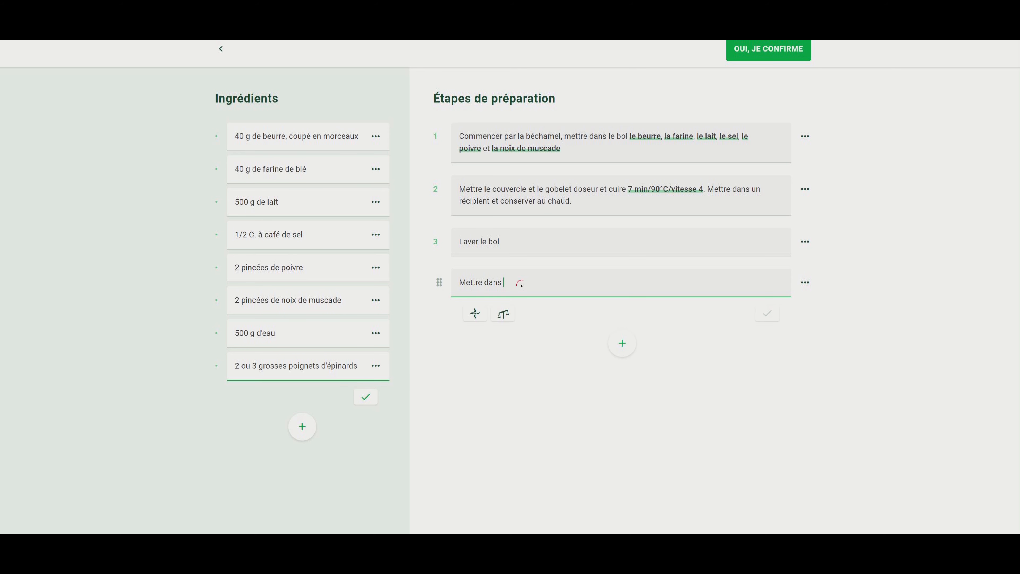
text(le bol,)
click(503, 313)
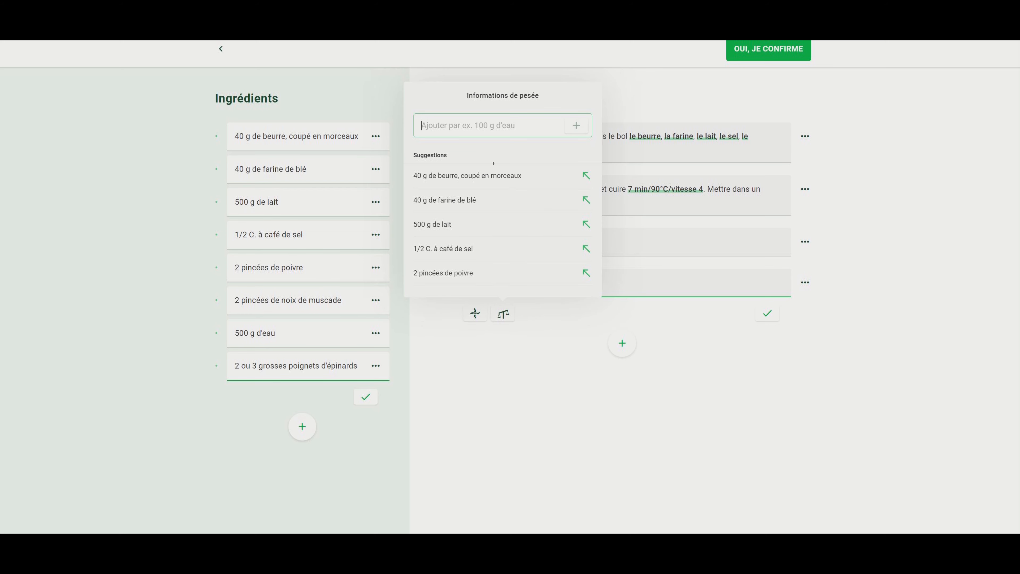
text(ea)
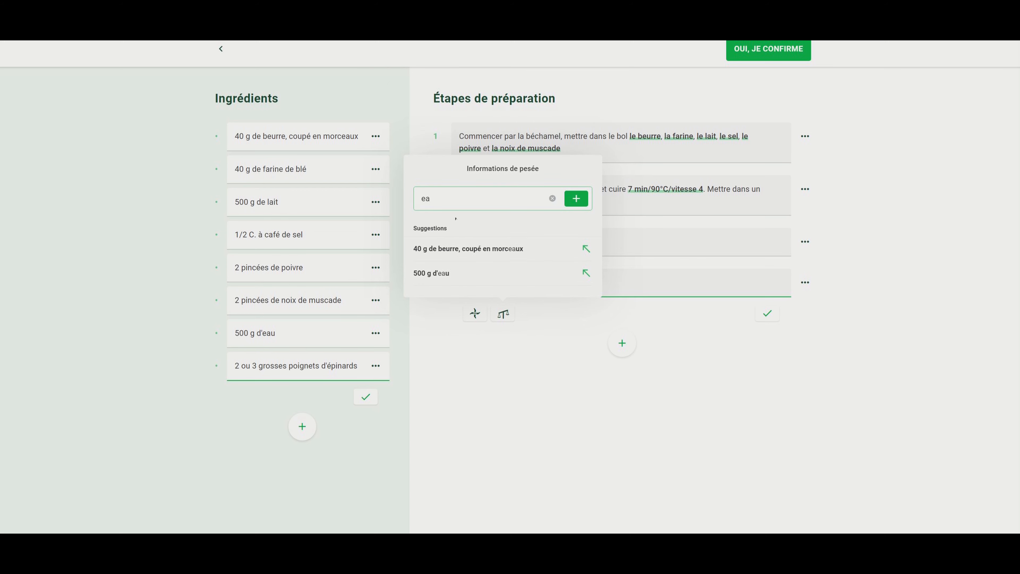
click(434, 274)
click(567, 276)
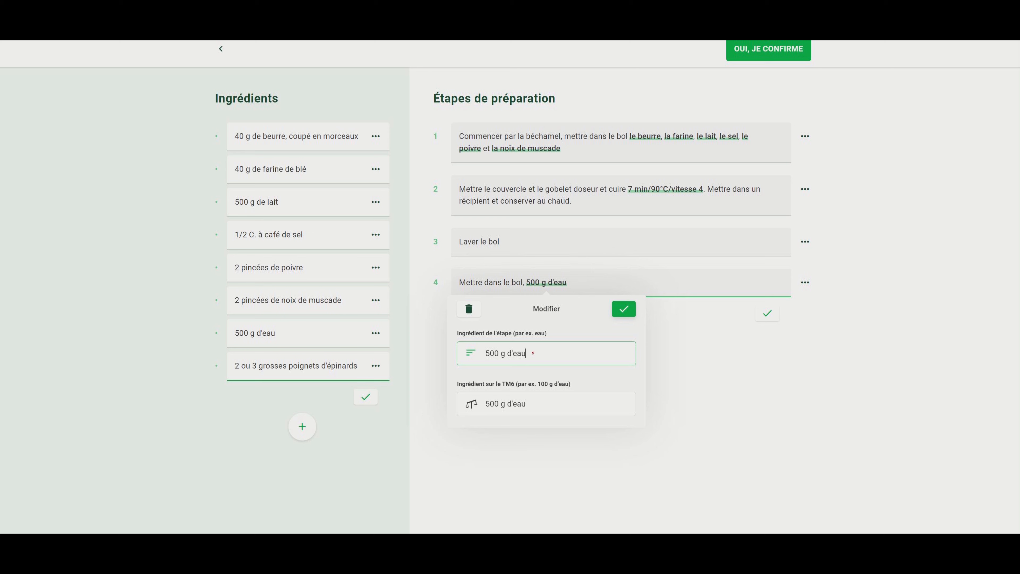
triple_click(533, 353)
text(l'eau)
click(624, 309)
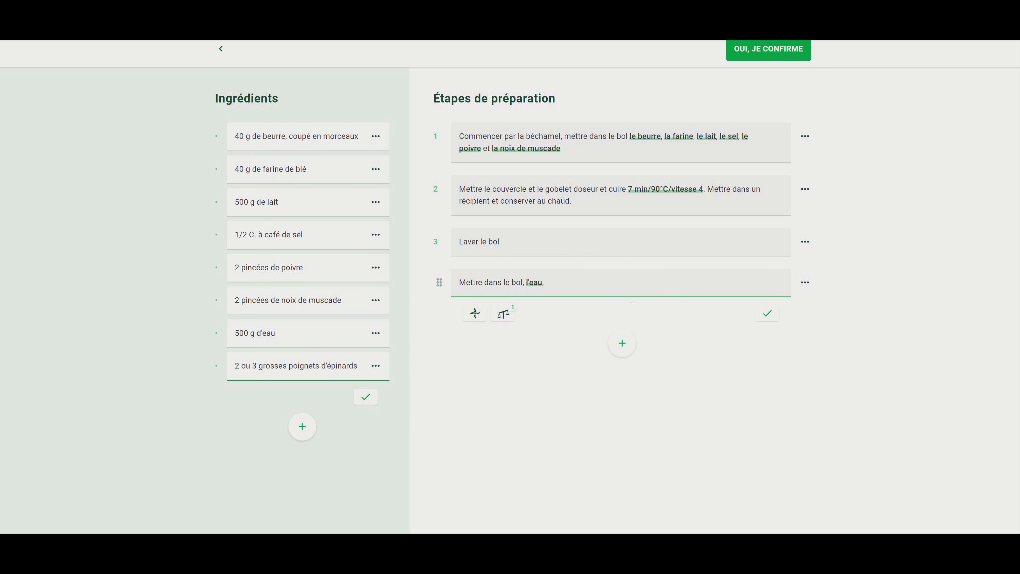
- Continue step 4 with ", mettre le couvercle sans le gobelet, mettre en place le varoma et y mettre"
text(, mettre )
text(le couver)
text(cle sans)
text( le )
text(gobelet )
text(mettr)
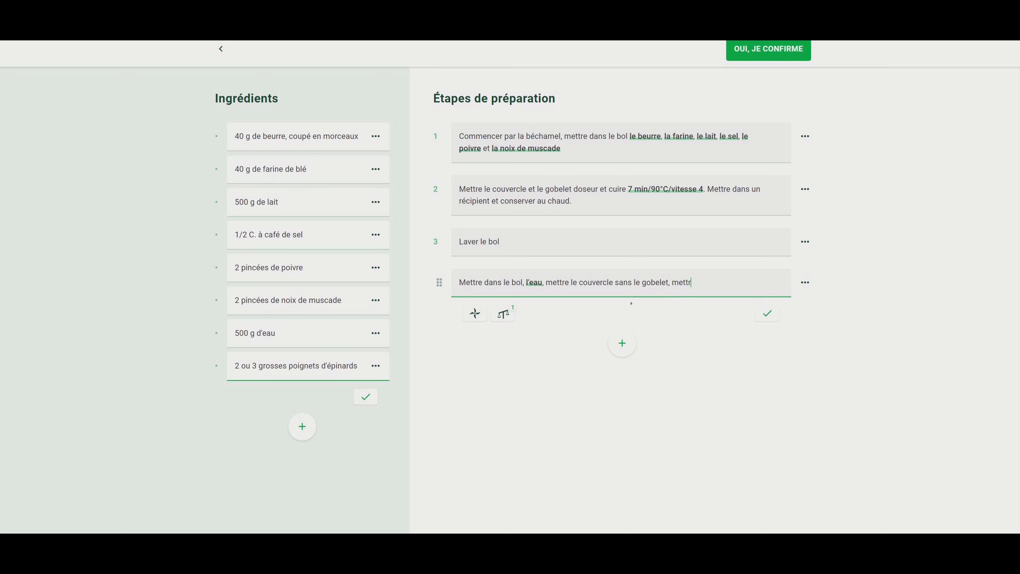
text(e en placer le varoma et)
text(y mettre)
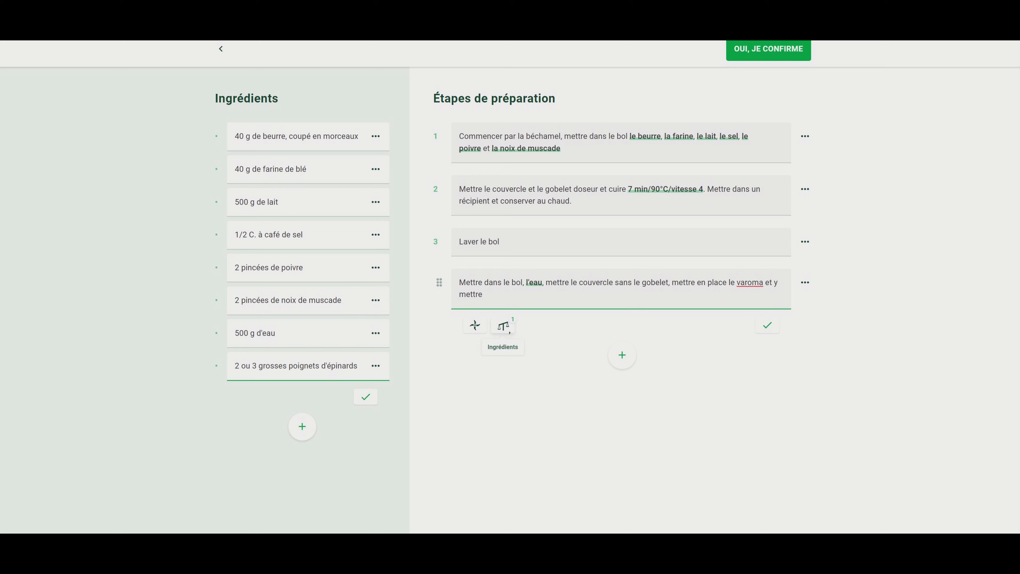
- Insert the linked spinach ingredient at the end of step 4, worded as "les épinards" in the step
click(503, 325)
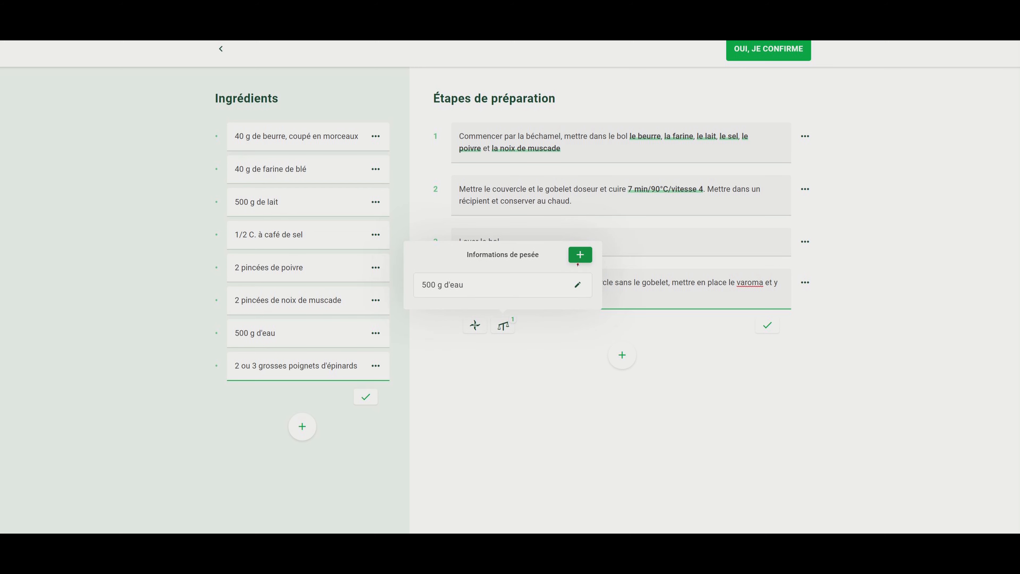
click(580, 254)
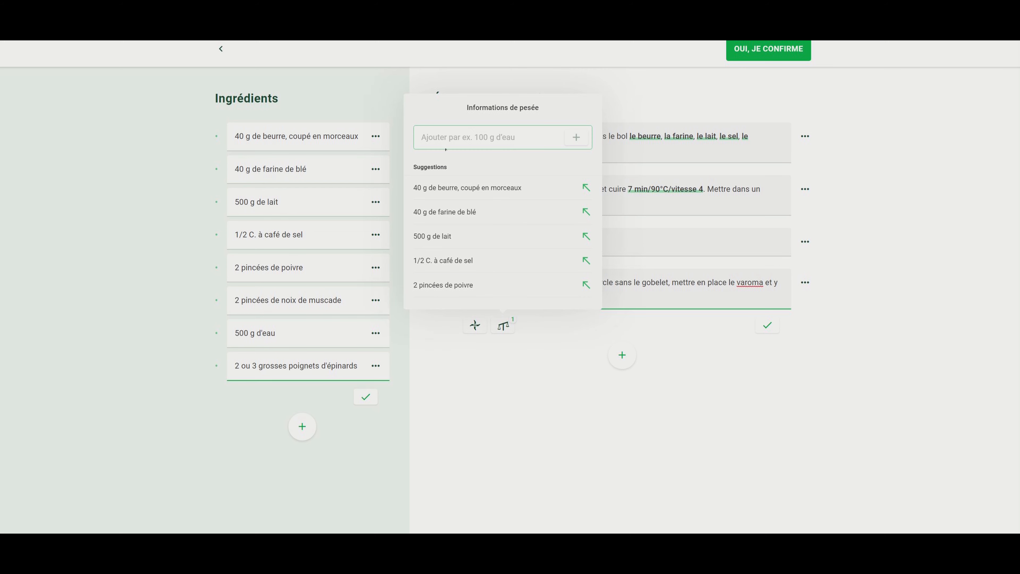
text(é)
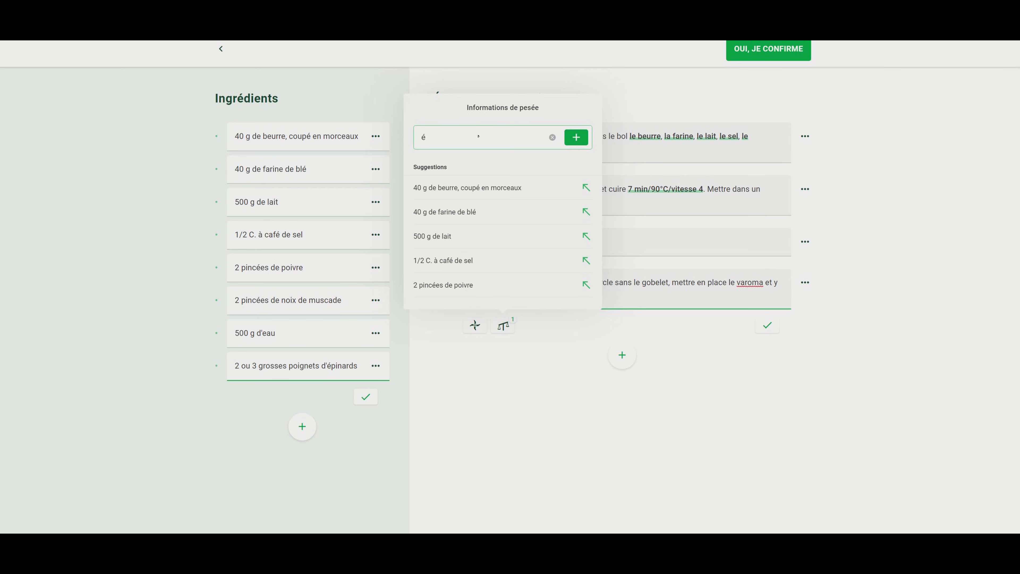
text(pi)
click(479, 285)
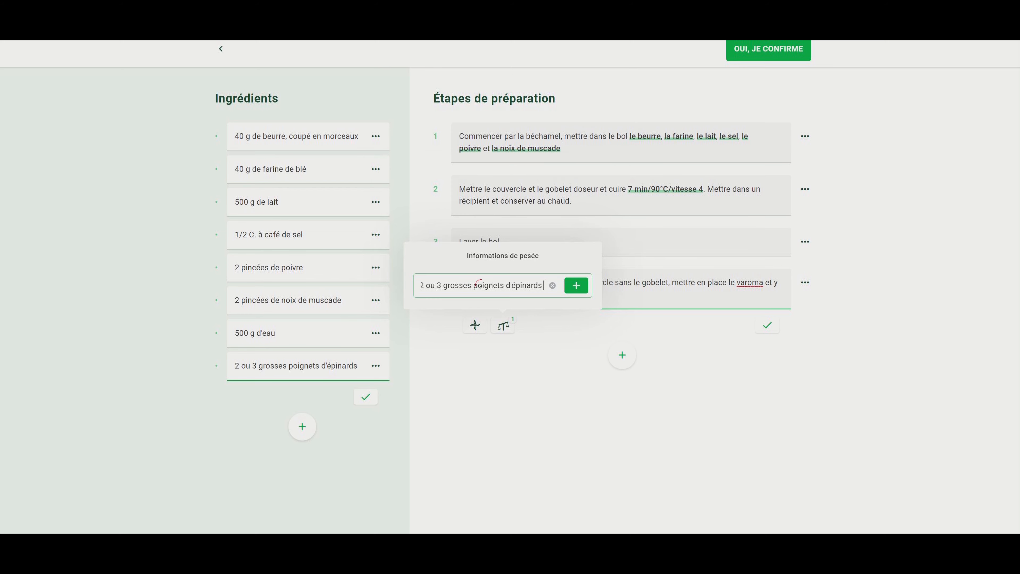
click(577, 286)
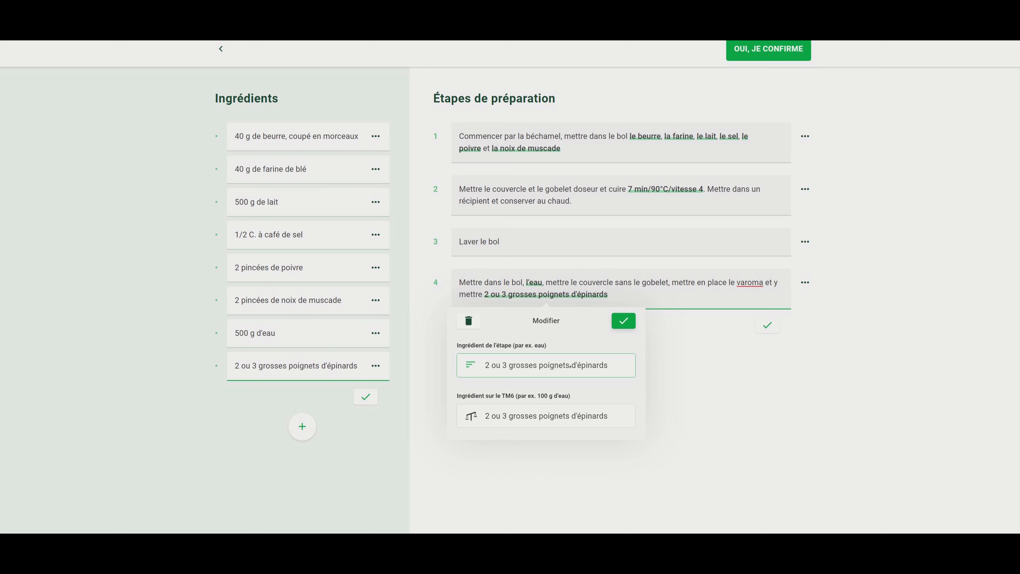
drag(610, 367, 480, 364)
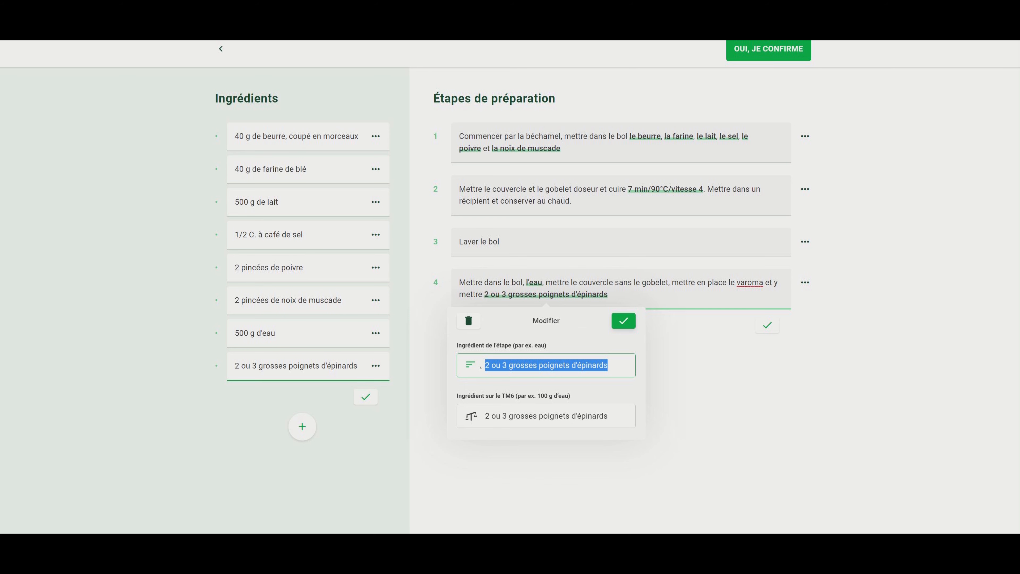
text(les épinards)
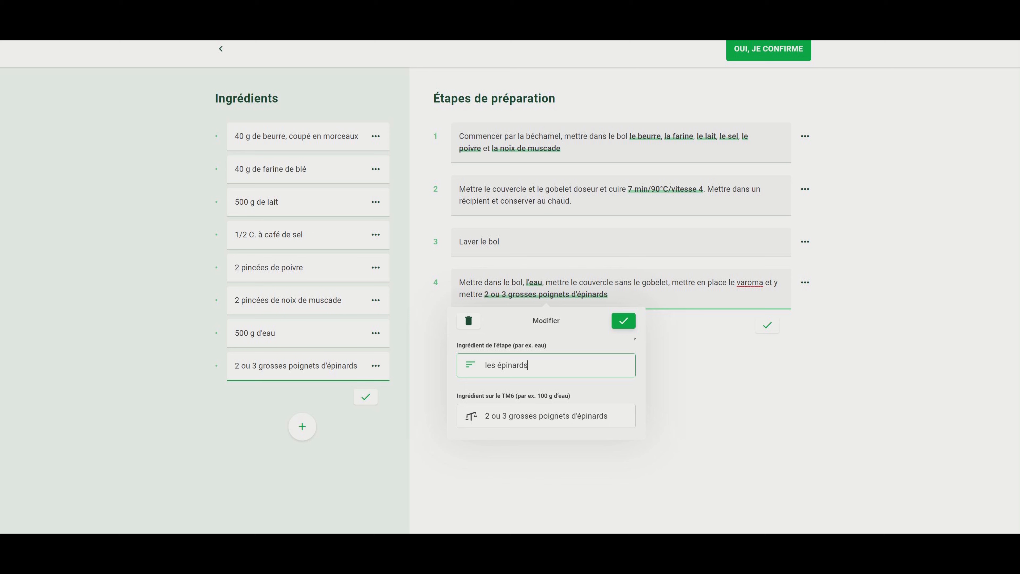
click(624, 322)
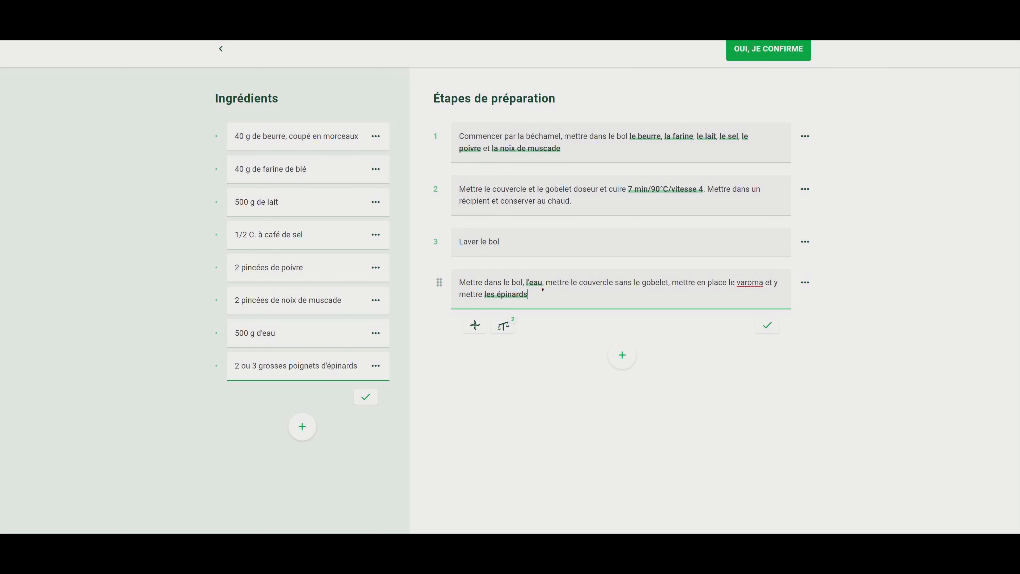
click(535, 284)
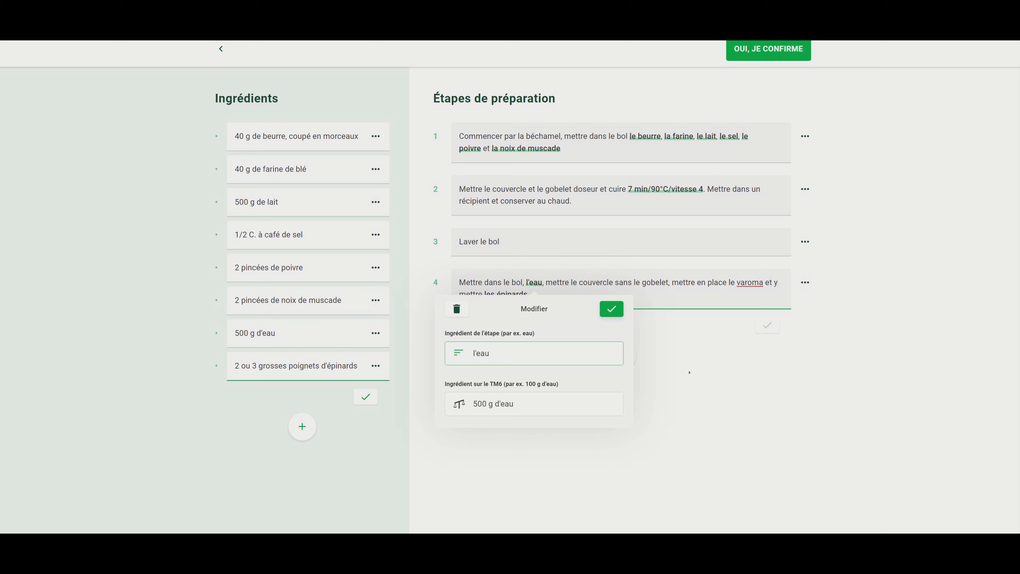
click(643, 355)
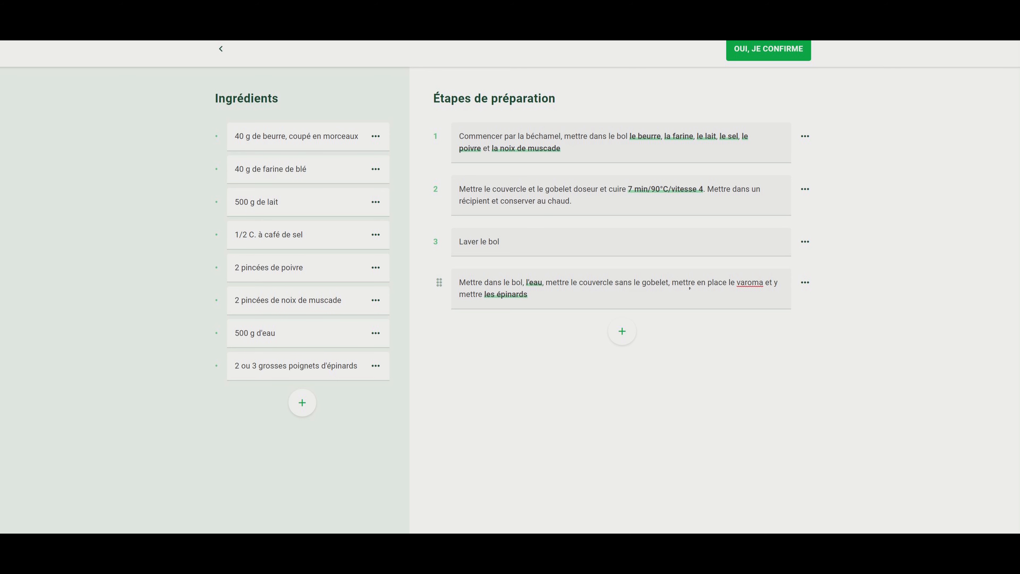
- Append ". Cuire" to step 4 followed by a cooking setting of 12 min, Varoma, speed 1
click(542, 297)
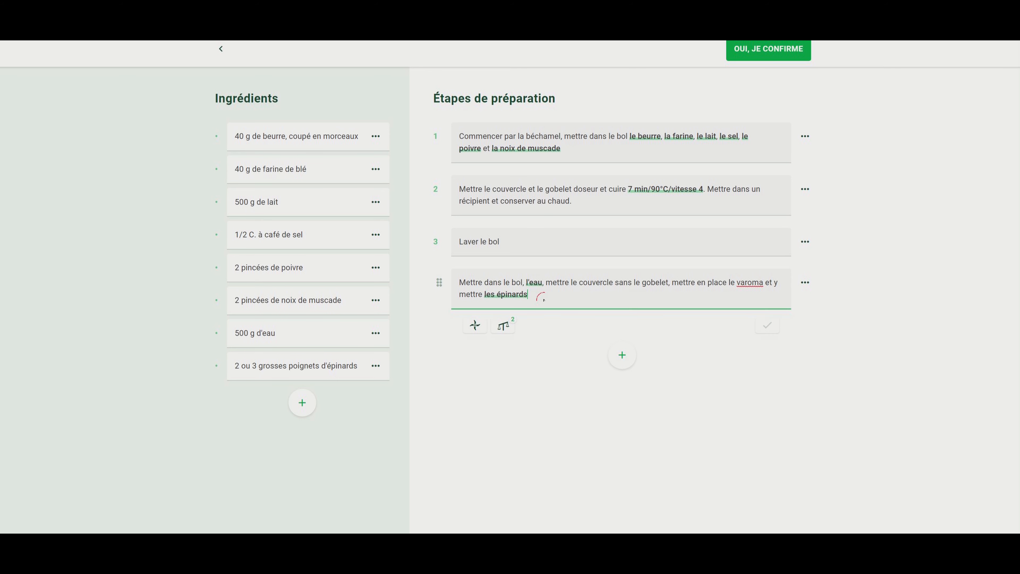
text(. Cuire)
click(474, 325)
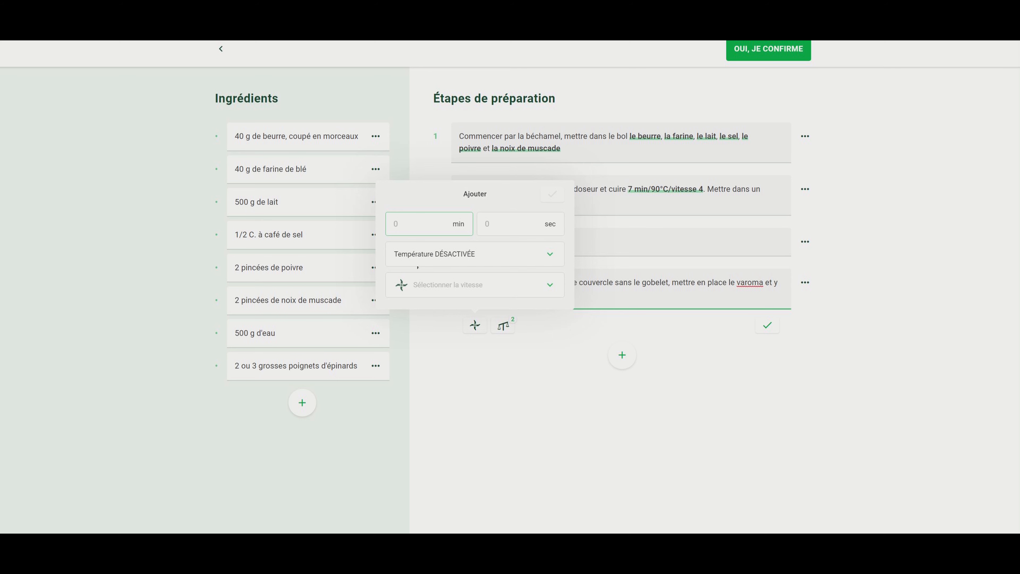
text(15)
key(BackSpace)
text(2)
click(483, 263)
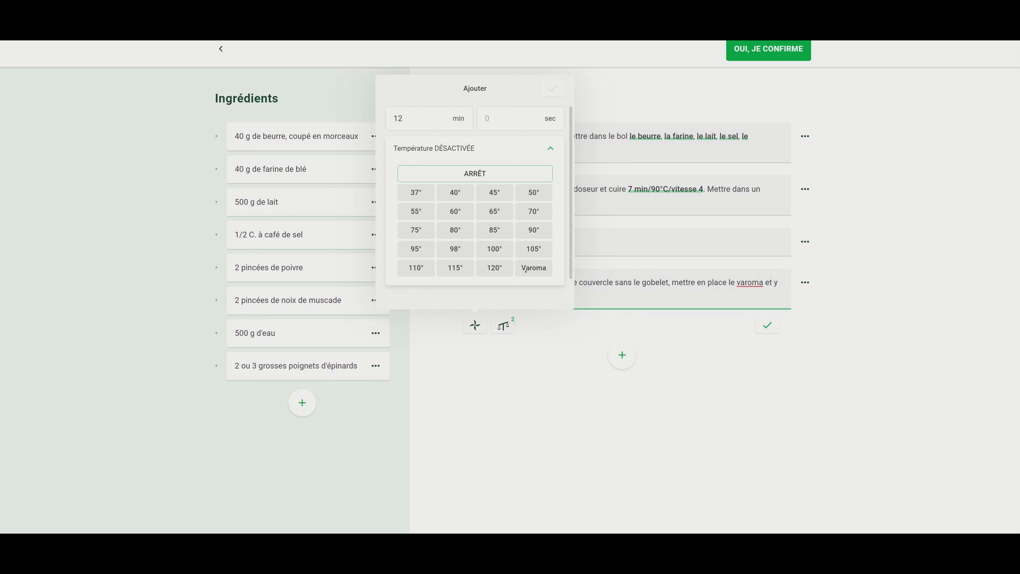
click(526, 270)
click(520, 147)
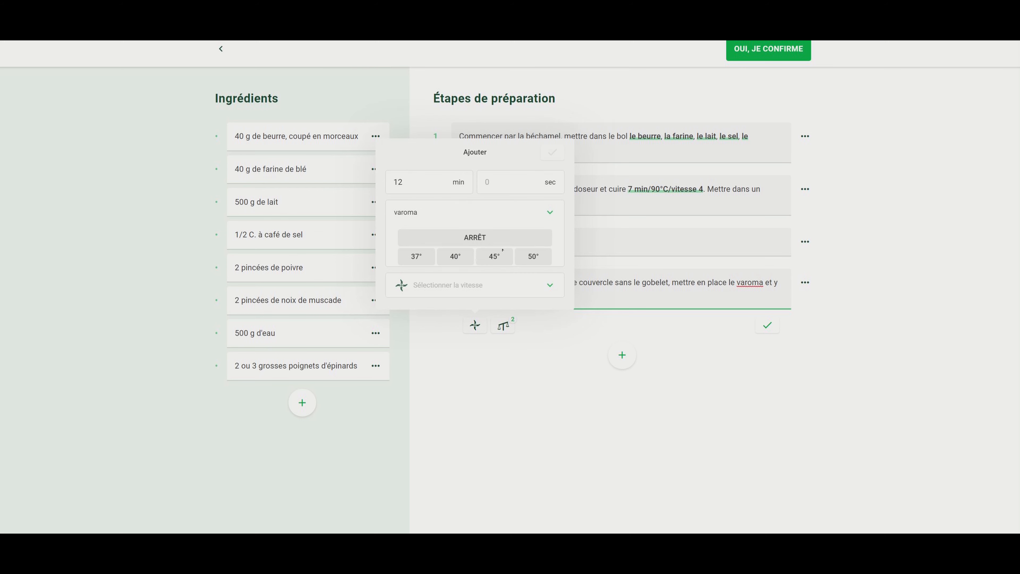
click(497, 282)
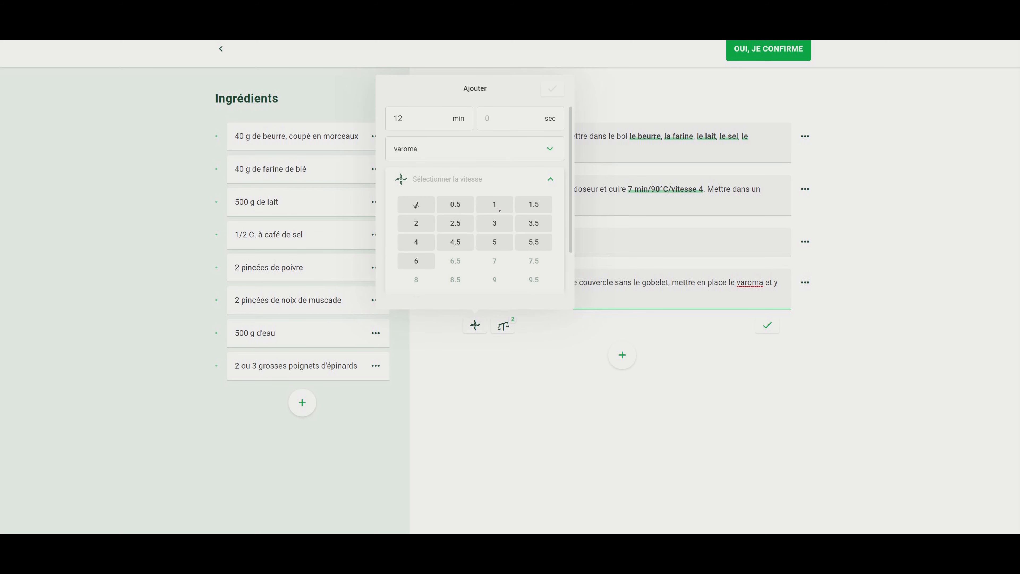
click(495, 204)
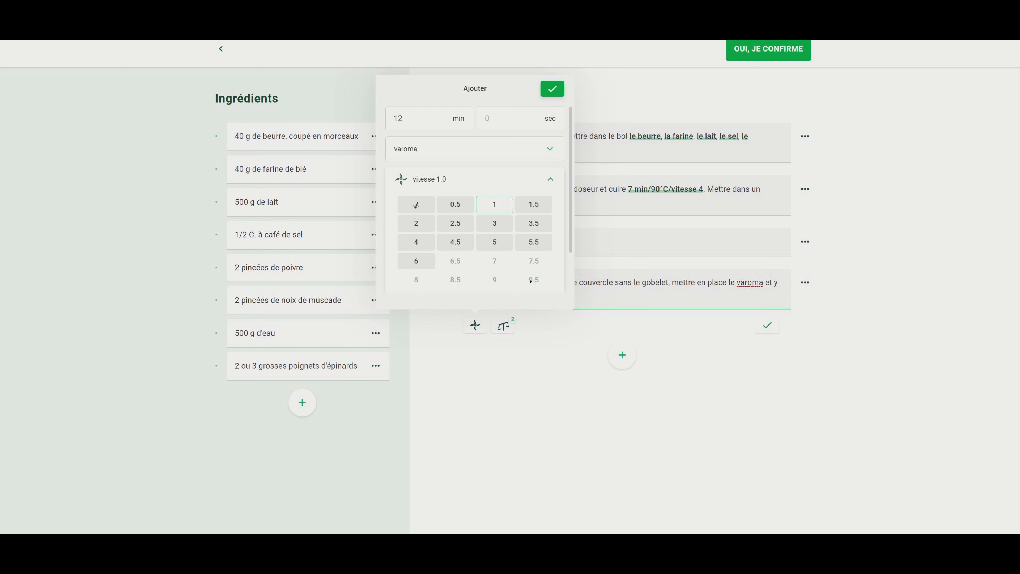
click(552, 89)
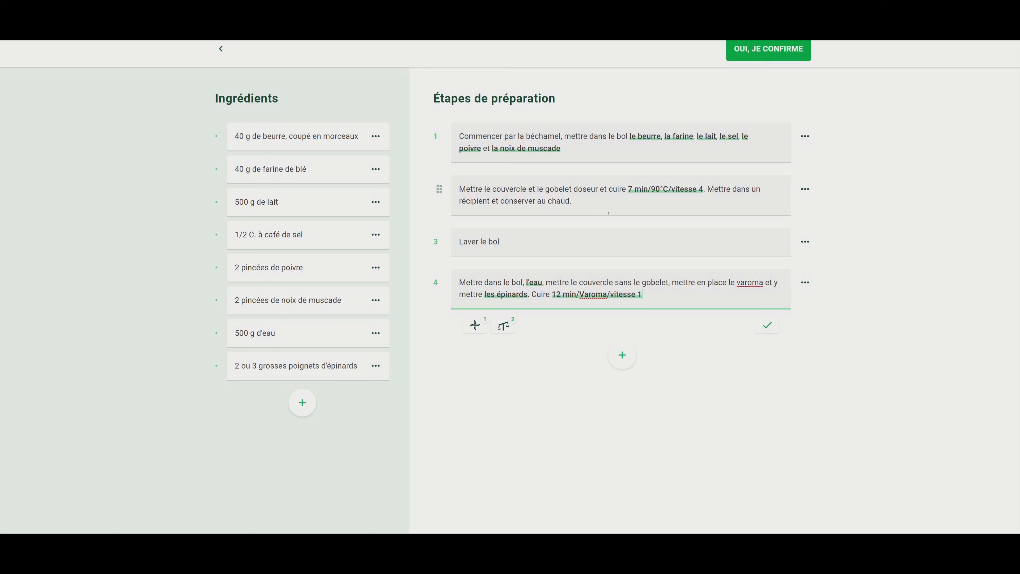
- Add an empty preparation step 5 and a new ingredient reading "Plaques de lasagne (6 pour 2 personnes environ)"
click(623, 355)
click(302, 403)
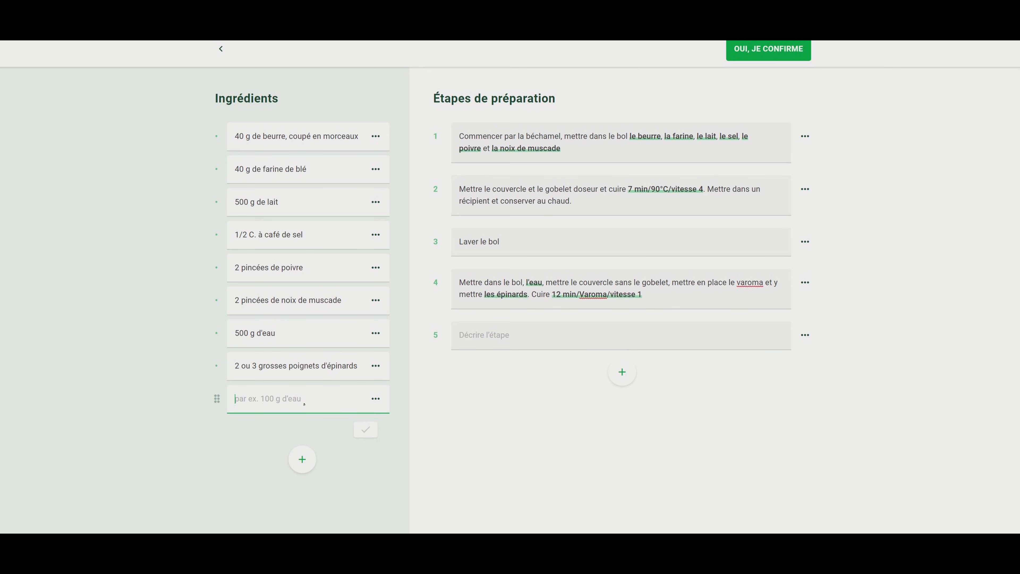
text(plaques de)
key(BackSpace)
text(Plaques de lasagne 6)
key(BackSpace)
text((6 pour 2 personnes envir)
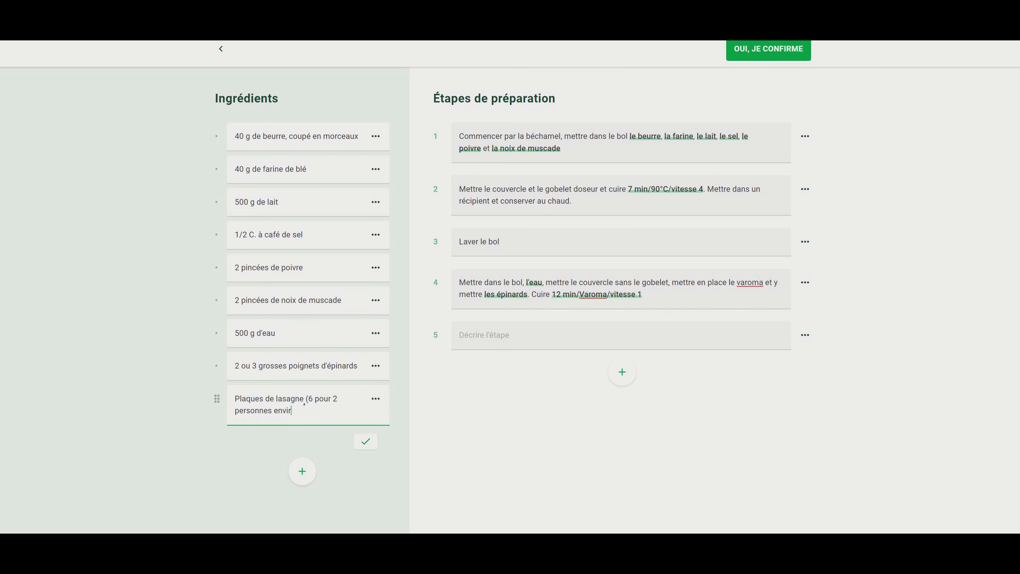
text(on))
- Write step 5 as "Commencer le montage : Mettre un peu de béchamel au fond d'un plat à gratin, étaler."
click(593, 348)
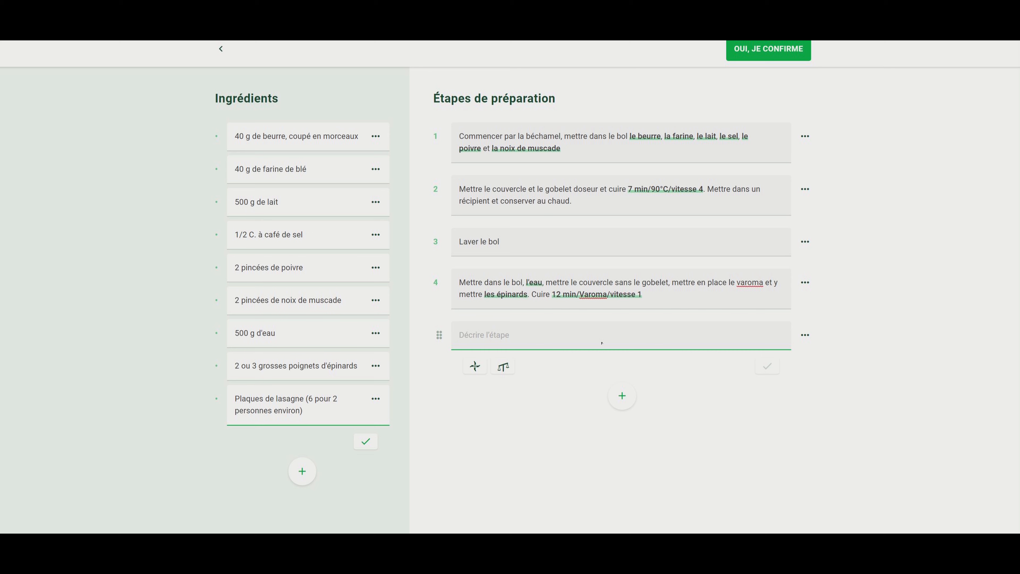
text(Pre)
key(BackSpace)
text(Commencer le montage : Mettre un)
key(BackSpace)
text(n peu)
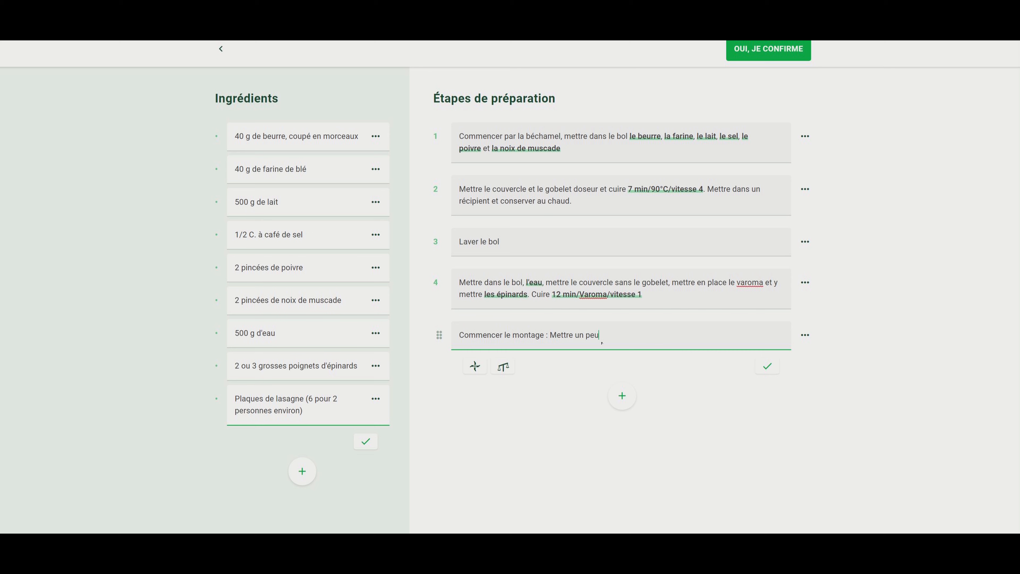
text( de béchamel au fonc du)
text( plat à)
key(BackSpace)
key(BackSpace)
key(BackSpace)
key(BackSpace)
key(BackSpace)
key(BackSpace)
key(BackSpace)
key(BackSpace)
key(BackSpace)
text(d'un plat à gratin)
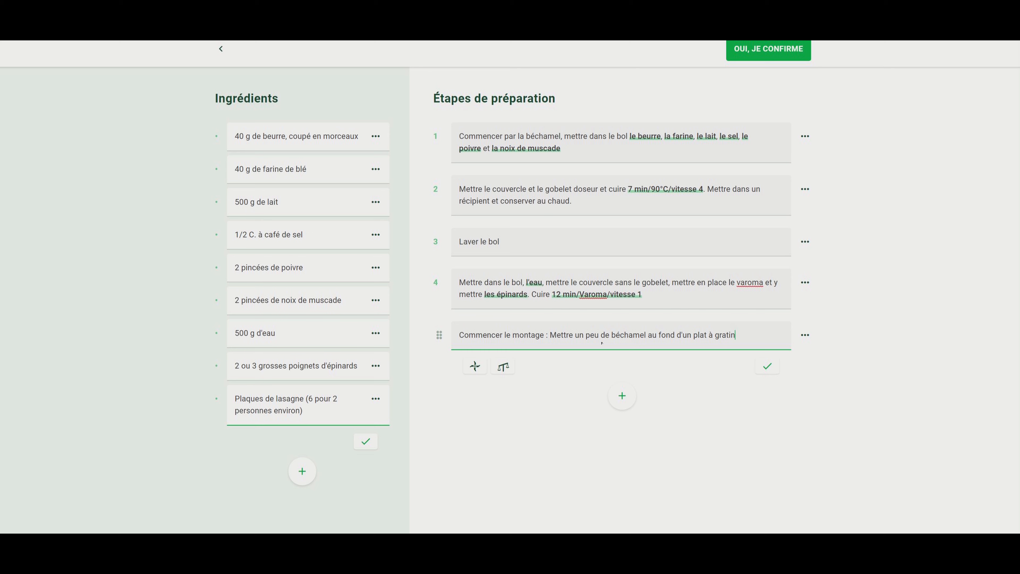
text(, étaler .)
- Append "Mettre deux plaque de lasagne, remettre de la béchamel." to step 5
right_click(771, 336)
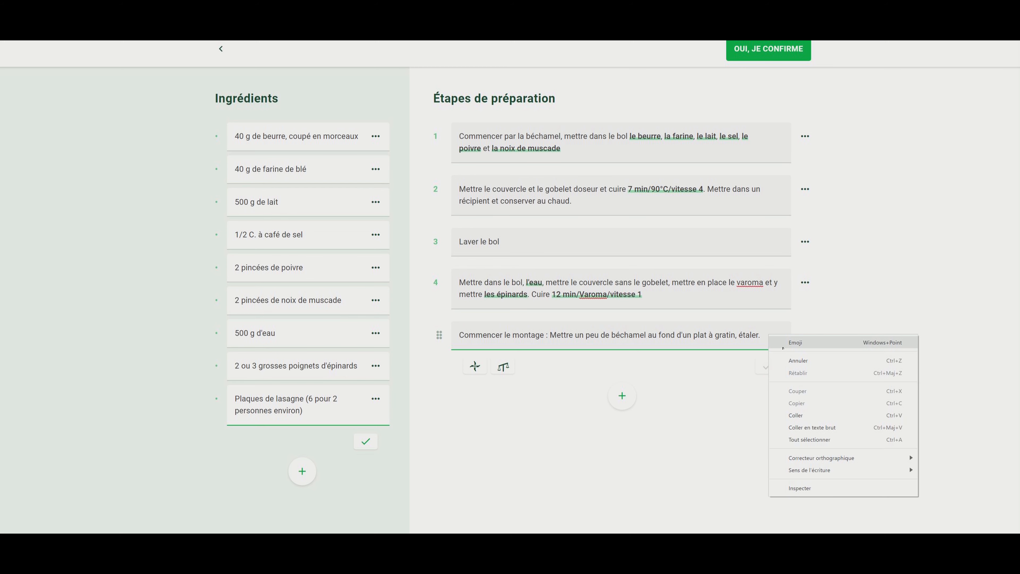
click(787, 415)
double_click(489, 351)
text(de)
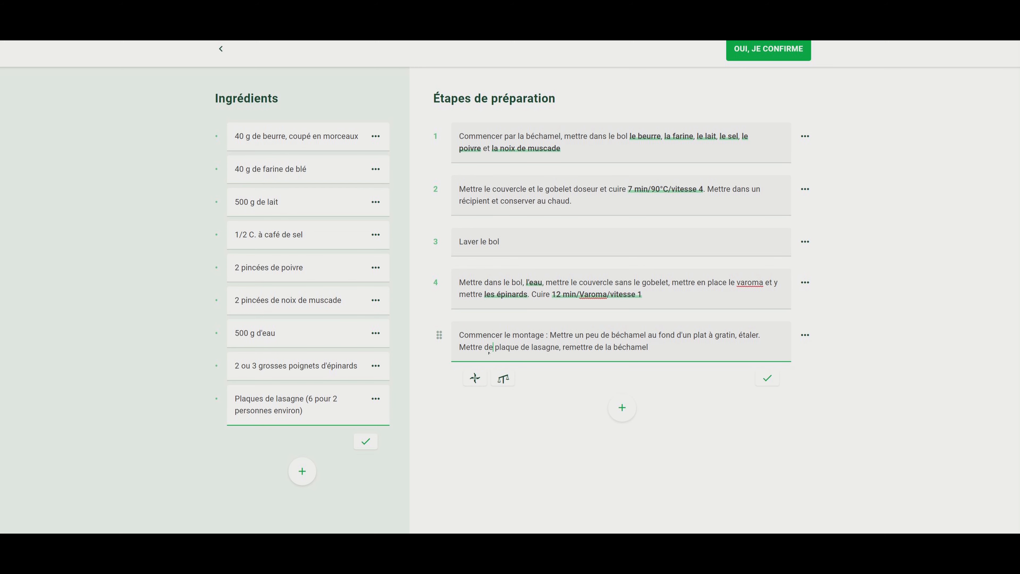
key(BackSpace)
key(BackSpace)
text(2)
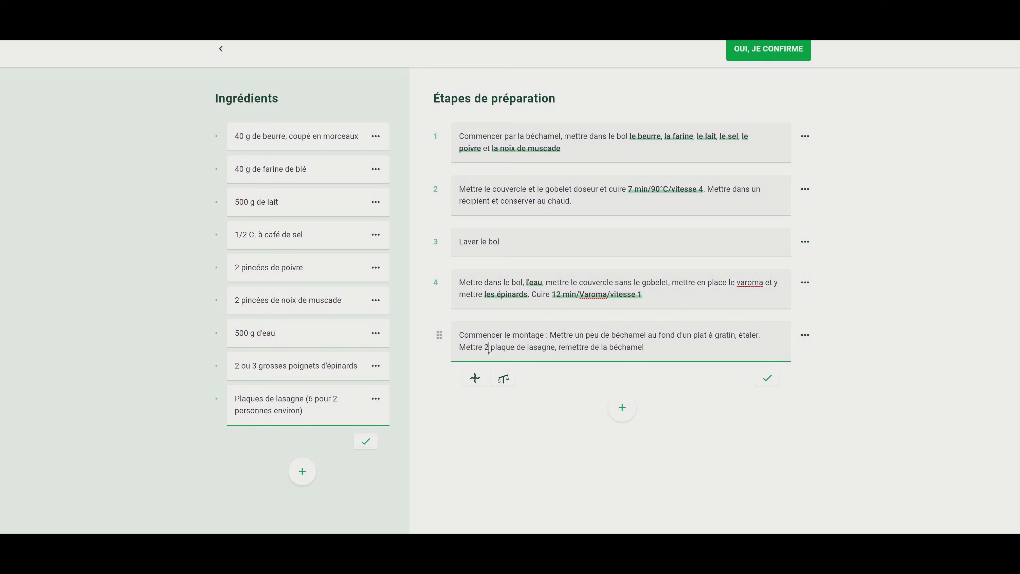
key(BackSpace)
text(deu)
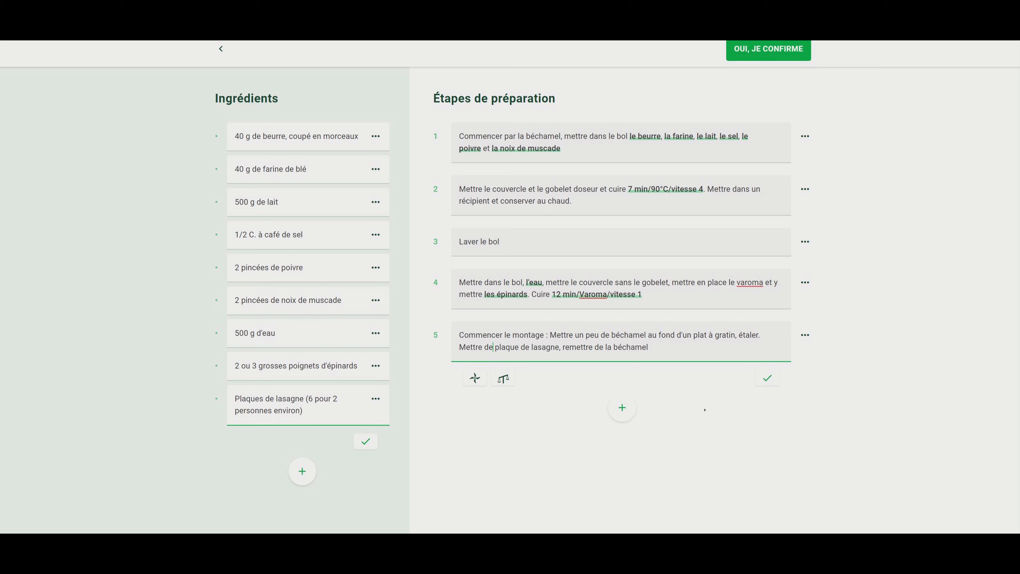
text(x)
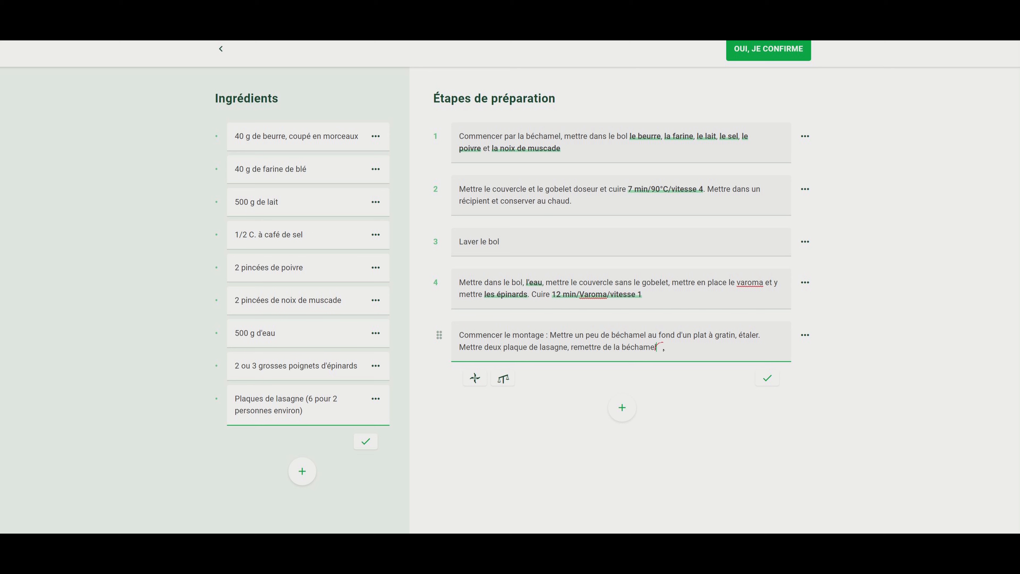
text(.)
- Add a new ingredient reading "1/3 d'un grosse bûche de chèvre" at the end of the ingredient list
click(303, 471)
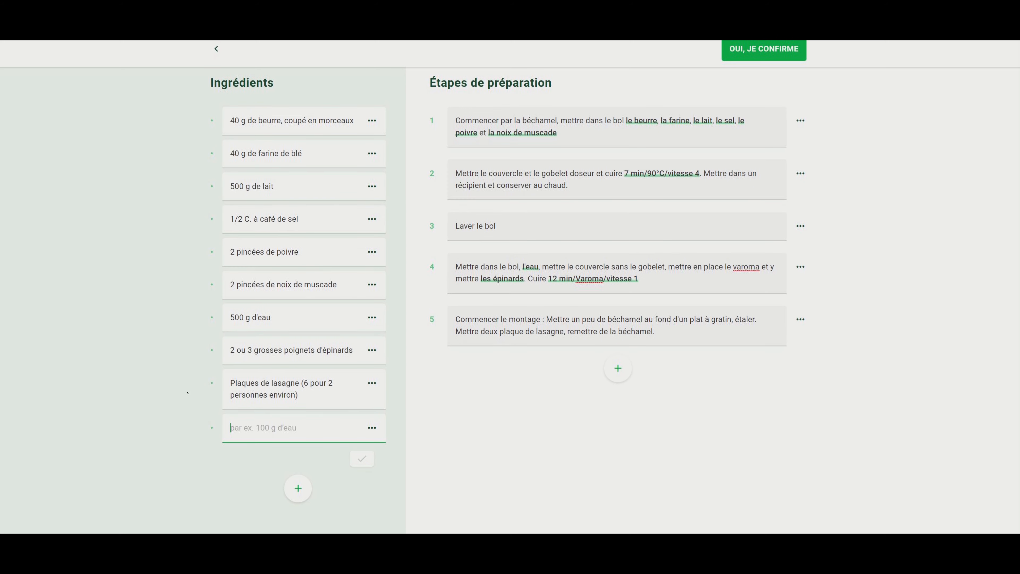
mouse_move(217, 426)
mouse_down()
mouse_move(223, 376)
mouse_move(219, 426)
mouse_up()
click(315, 451)
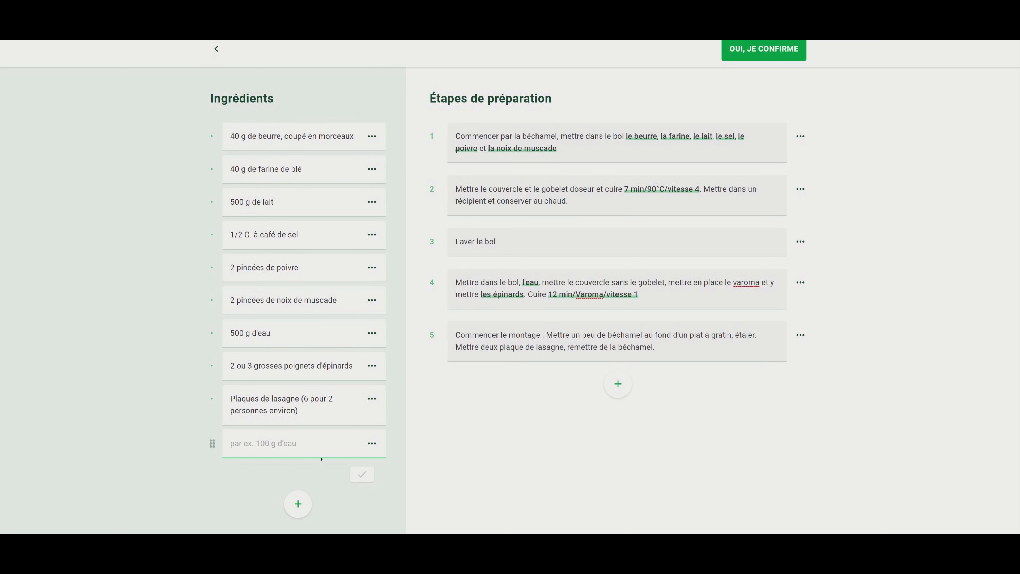
text(1/3 d'un grosse bûche de chèvre)
click(363, 475)
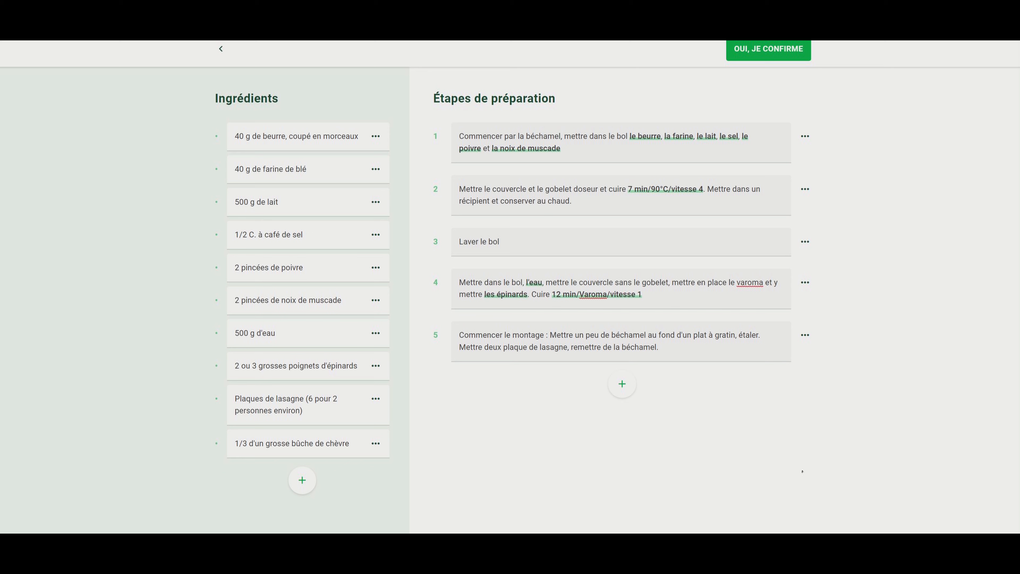
- Extend step 5 with "Placer 2 rondelle de chèvre sur chaque plaque de lasagne, puis recouvrir d'épinards", followed by béchamel and a final sheet covered with béchamel
click(670, 352)
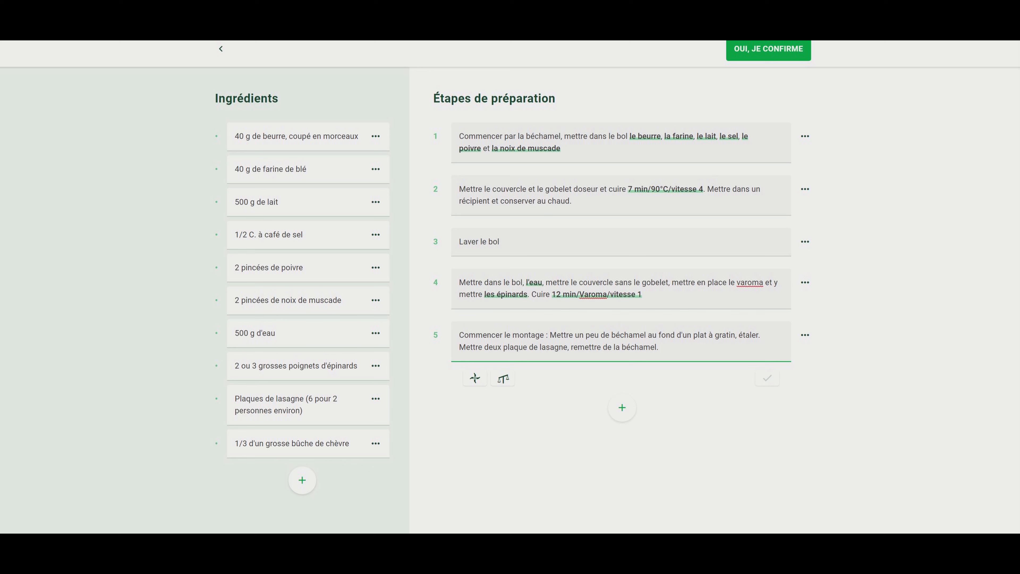
right_click(678, 353)
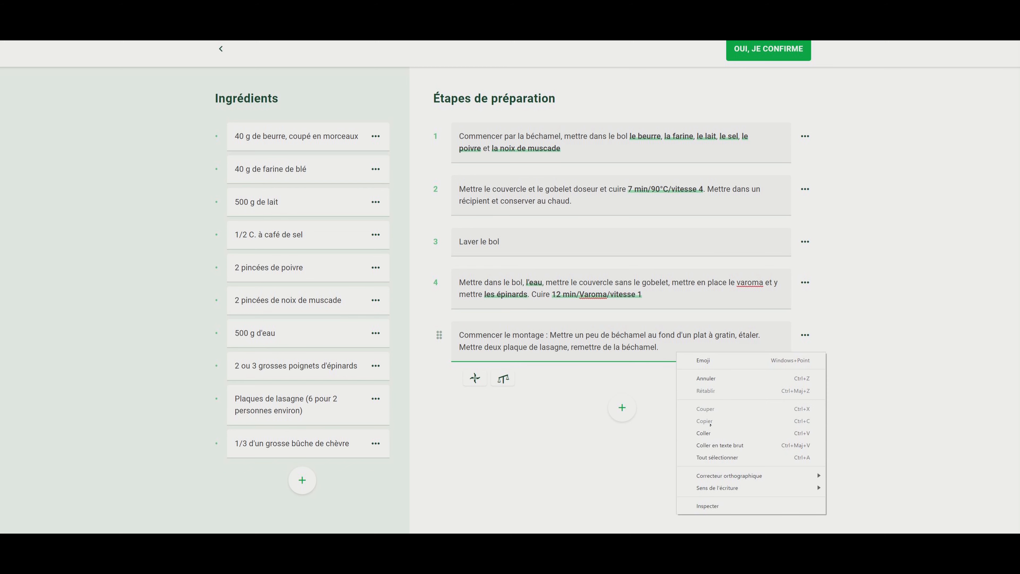
click(691, 432)
click(667, 353)
key(BackSpace)
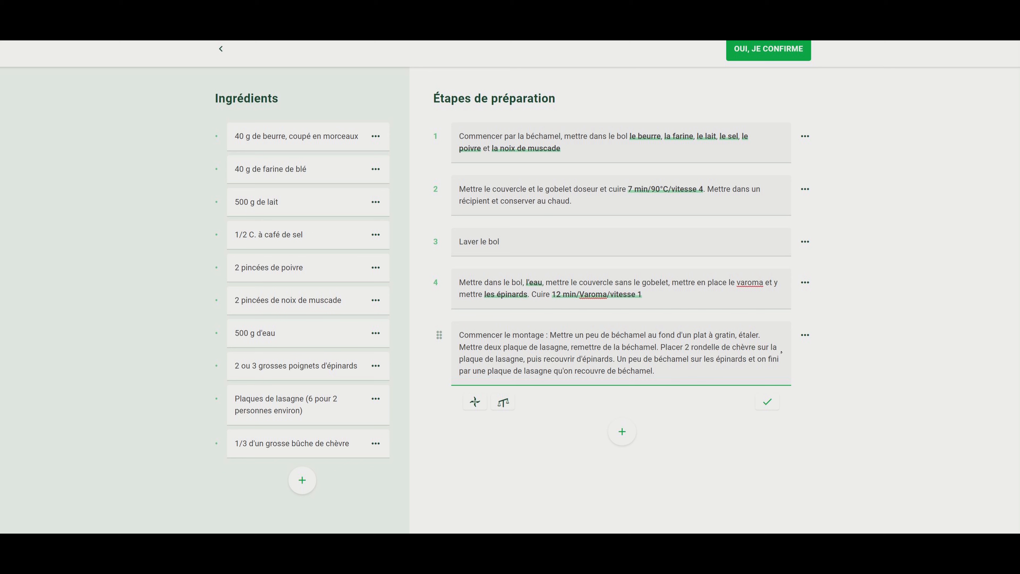
key(BackSpace)
key(BackSpace)
text(chaque)
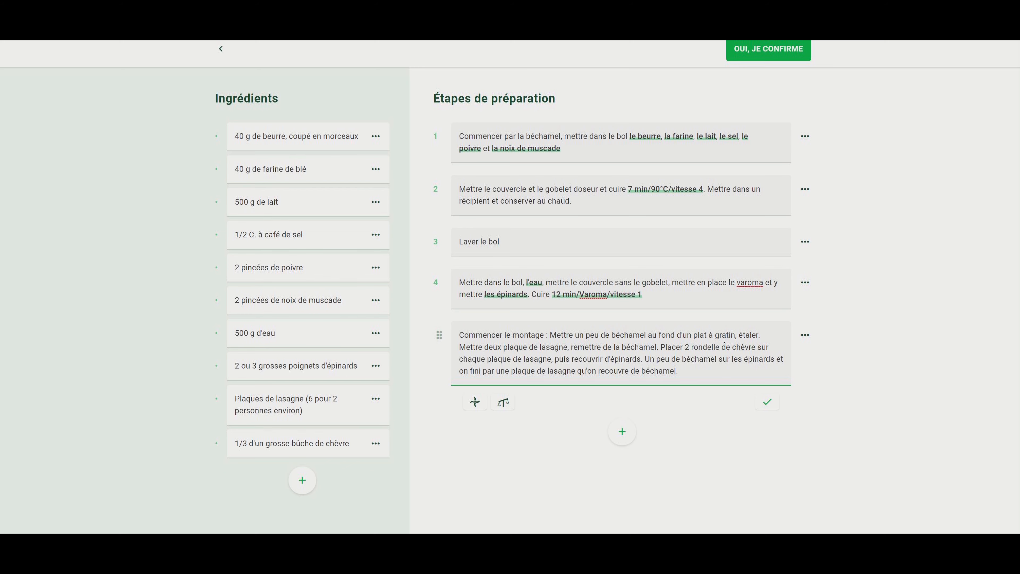
- Change the quantity in the lasagne sheets ingredient to "4 ou 5 pour 2 personnes environ"
click(315, 402)
key(BackSpace)
text(4 ou 5)
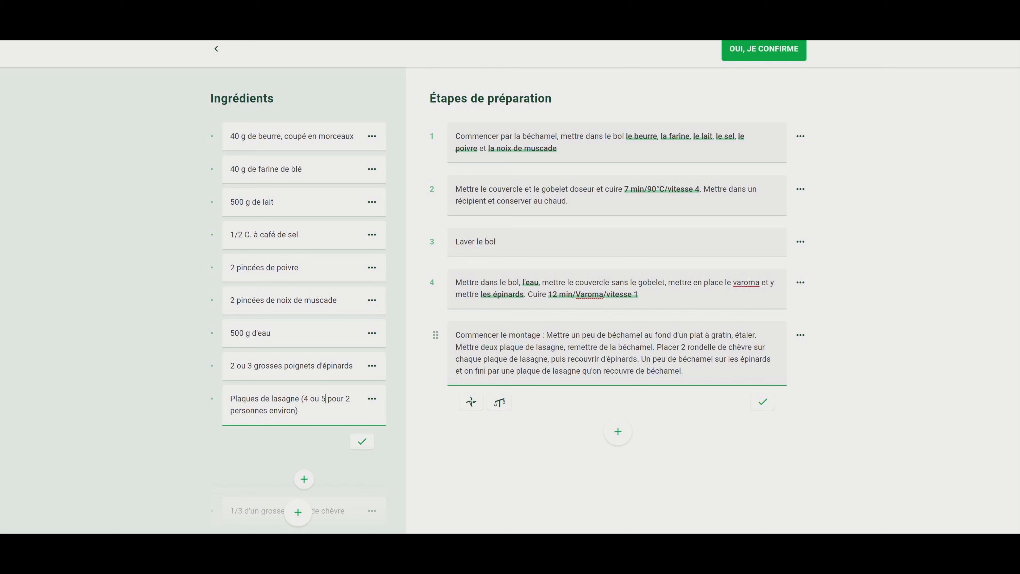
- Reword step 5 to say "Mettre une plaque de lasagne" and "sur la plaque de lasagne", and validate the step
drag(500, 349, 485, 354)
text(une)
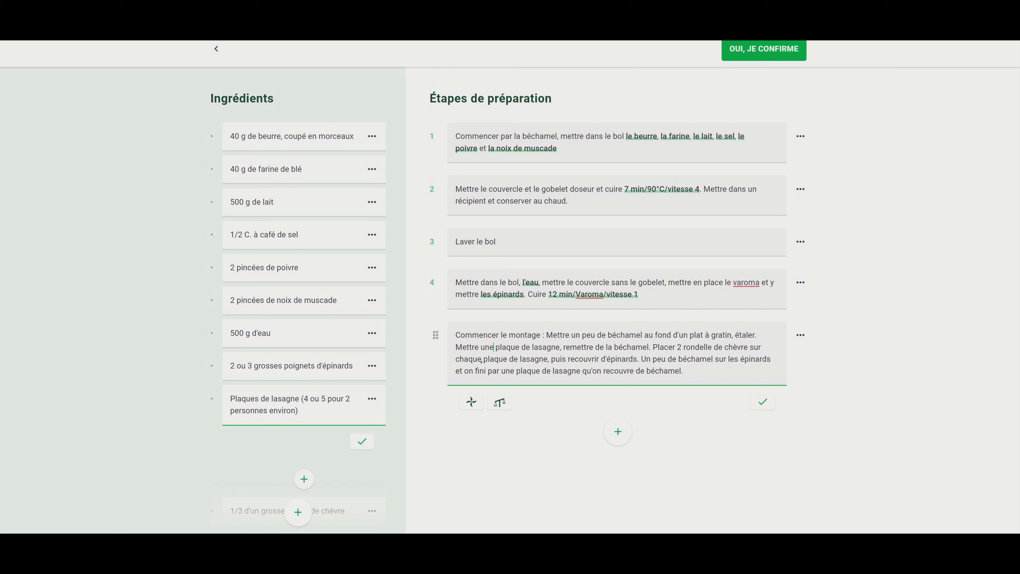
drag(482, 362, 459, 366)
text(la)
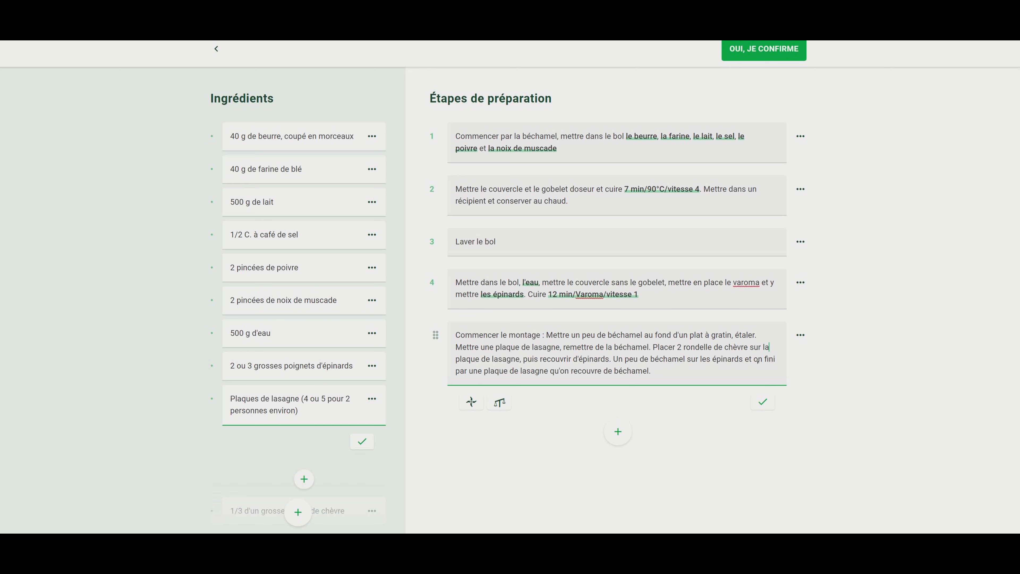
click(655, 372)
click(763, 402)
- Add step 6 reading "Répéter l'opération jusqu'à épuisement des ingrédients et finir par une bonne dose de béchamel."
click(618, 418)
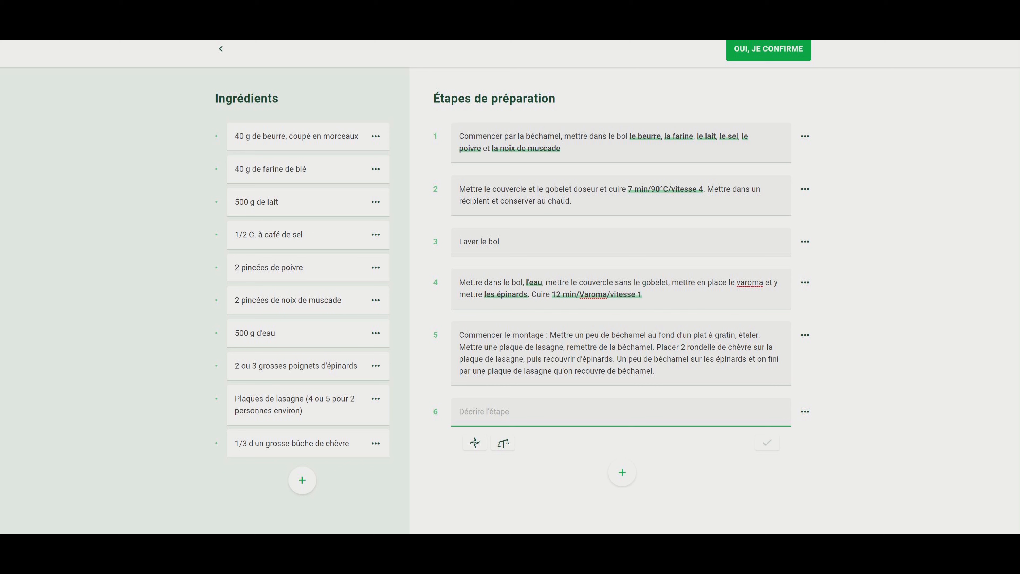
right_click(566, 412)
click(574, 327)
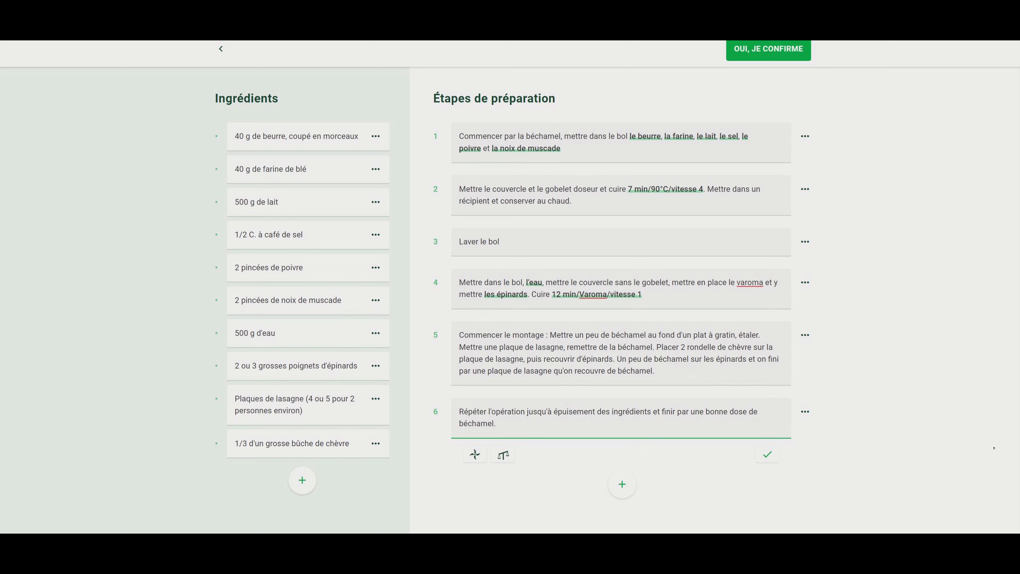
click(938, 413)
- Add a preparation step reading "Préchauffer le four à 180°" and move it just before the assembly step, as step 5
click(622, 460)
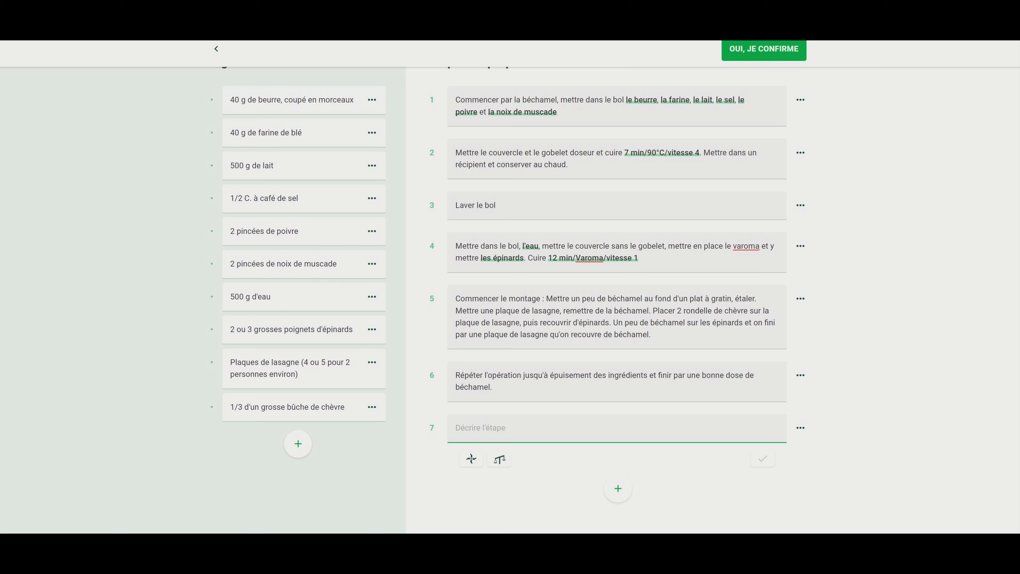
right_click(592, 436)
click(821, 323)
scroll(821, 323, up, 1)
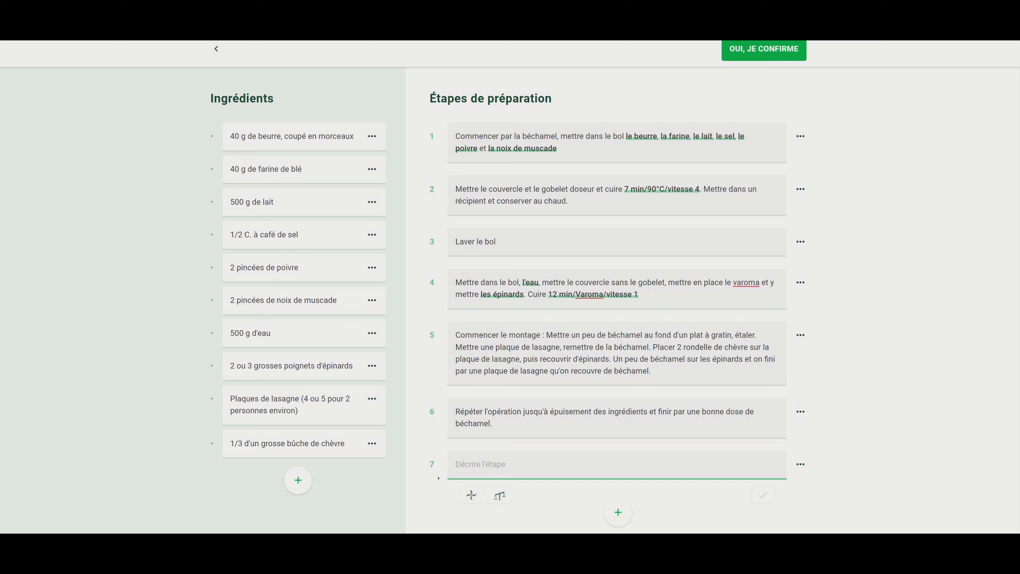
text(C)
key(BackSpace)
text(Préchauffer le four à 180)
click(429, 494)
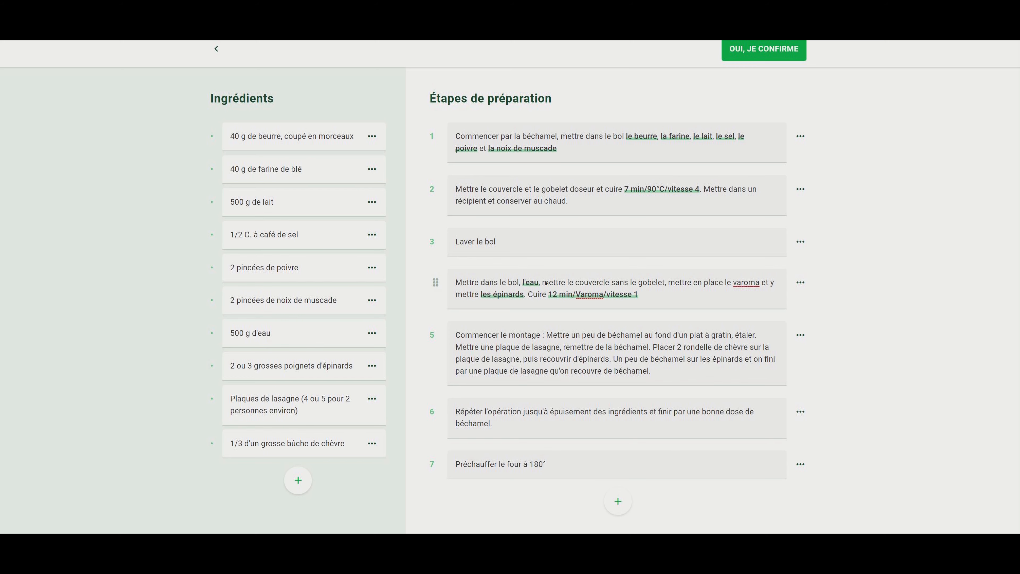
drag(436, 465, 437, 340)
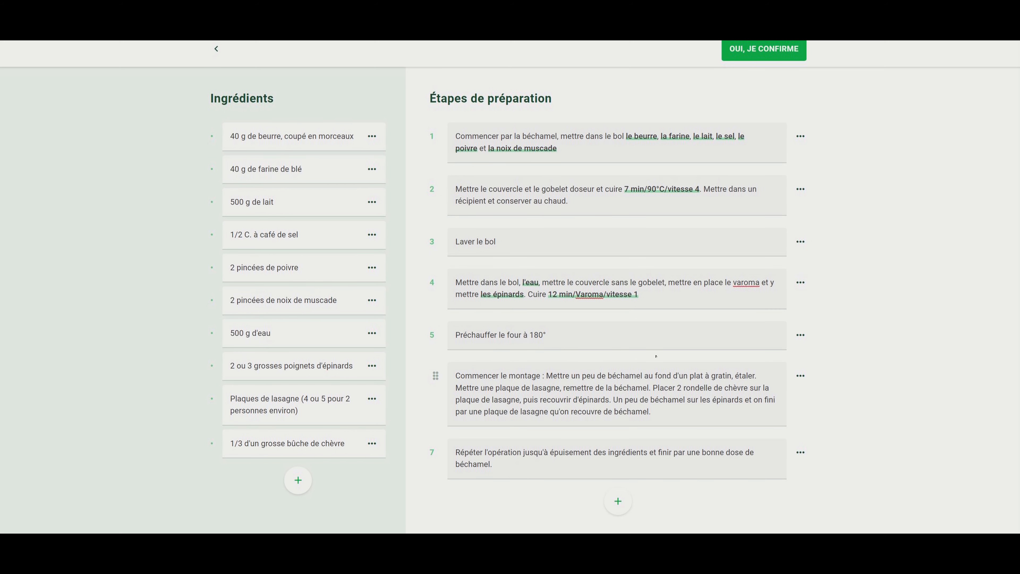
- Add step 8 at the end of the preparation, reading "Mettre au four environ 30/35 minutes"
scroll(887, 379, down, 1)
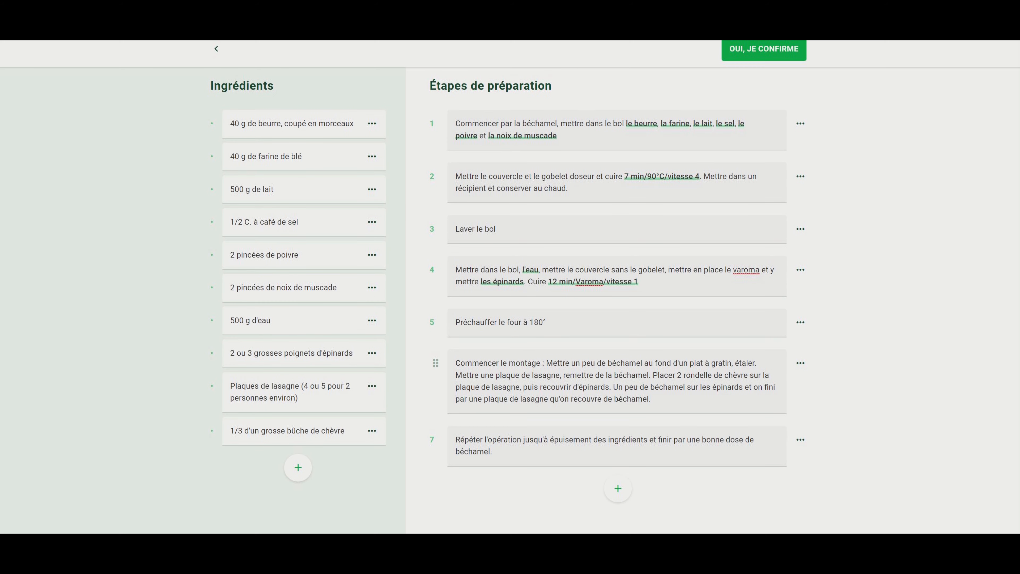
click(617, 489)
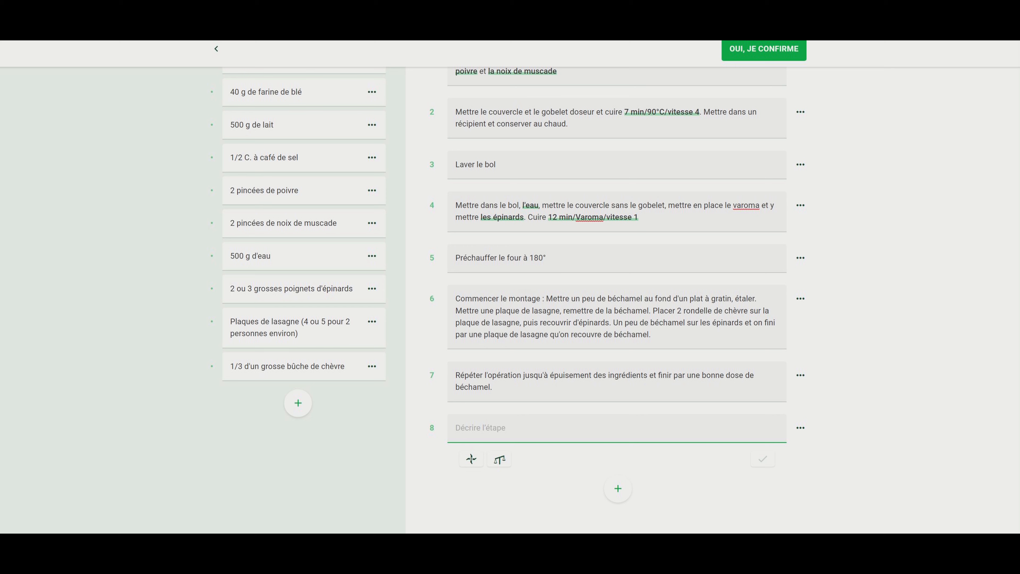
right_click(609, 427)
click(643, 347)
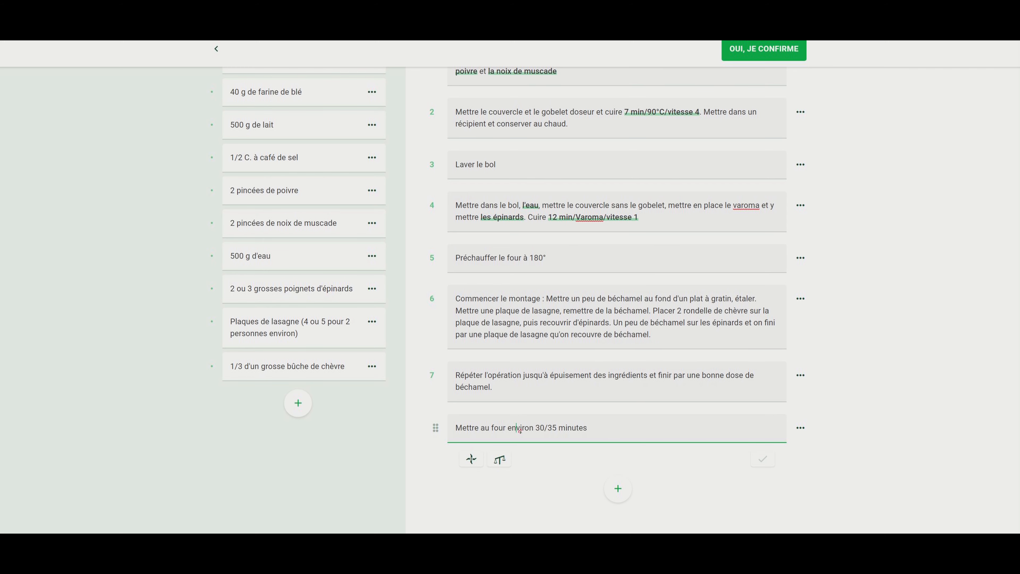
- Reword step 8 as "Mettre au four pour environ 30 à 35 minutes ou jusqu'à ce que ça soit doré. Server c'est prêt."
click(509, 429)
text(pout)
key(BackSpace)
text(r)
key(BackSpace)
text(à)
key(BackSpace)
key(Left)
key(Right)
text(minutes ou jusqu'à)
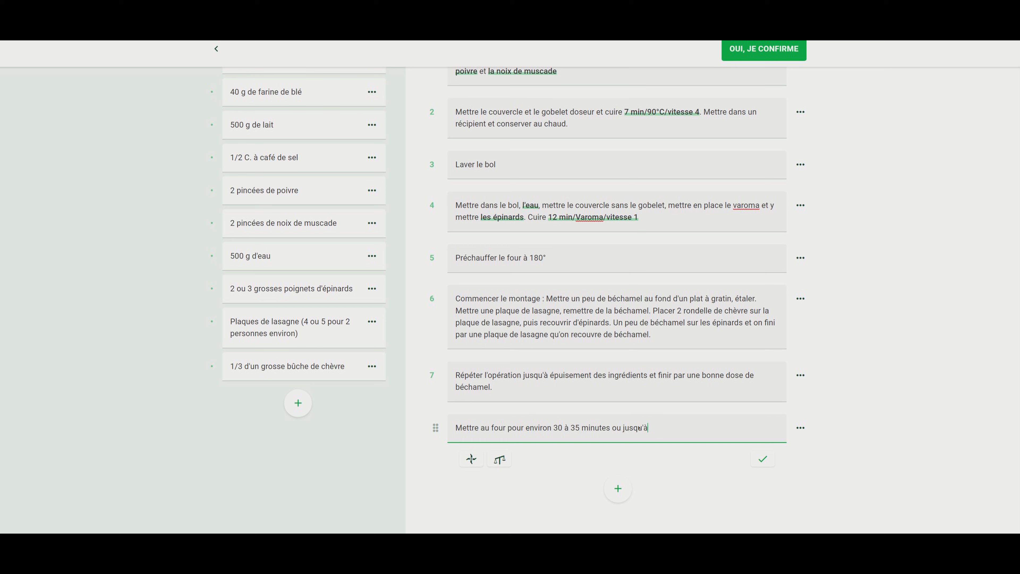
text( ce que ça soit doré. Server c'est prêt)
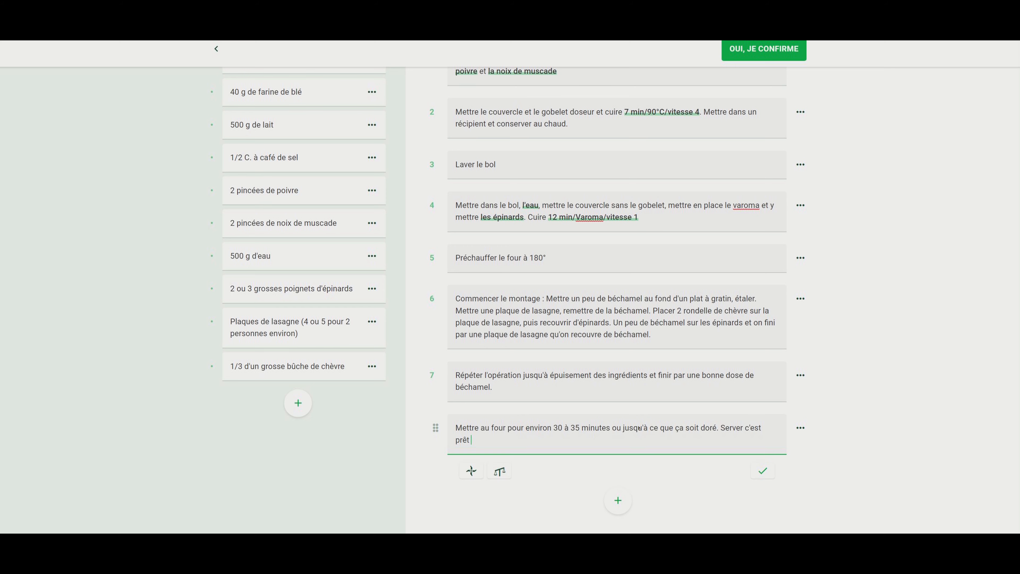
text(.)
- Append ". Vider le bol et mettre le varoma de coté." to step 4, after the 12 min Varoma cooking setting
scroll(923, 303, up, 2)
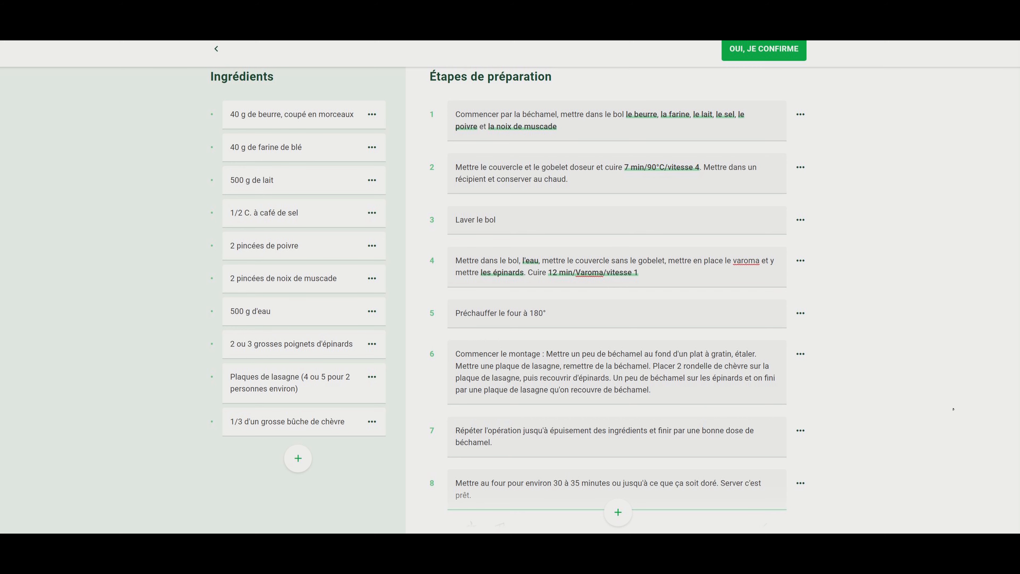
scroll(434, 358, up, 1)
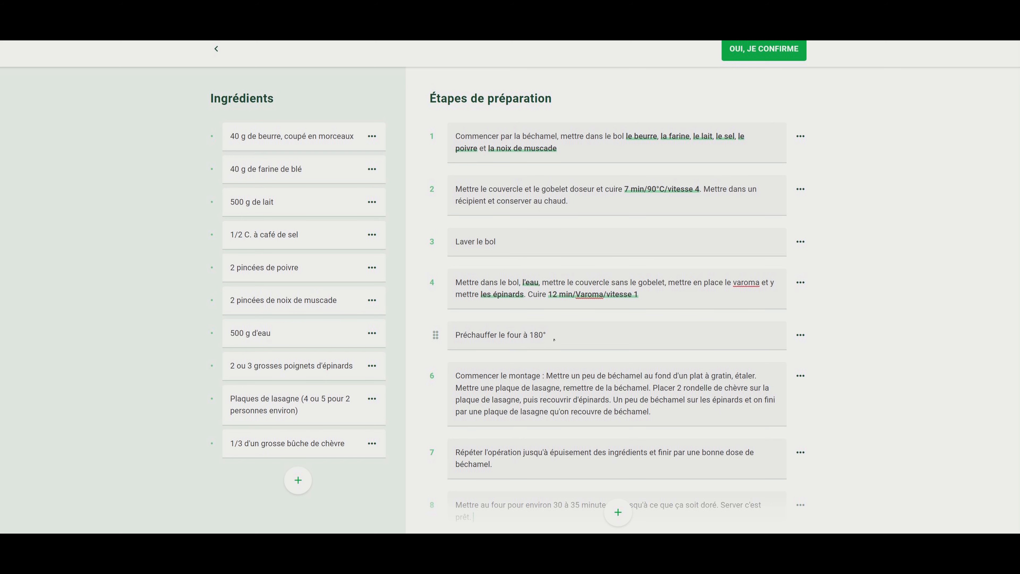
scroll(553, 340, down, 2)
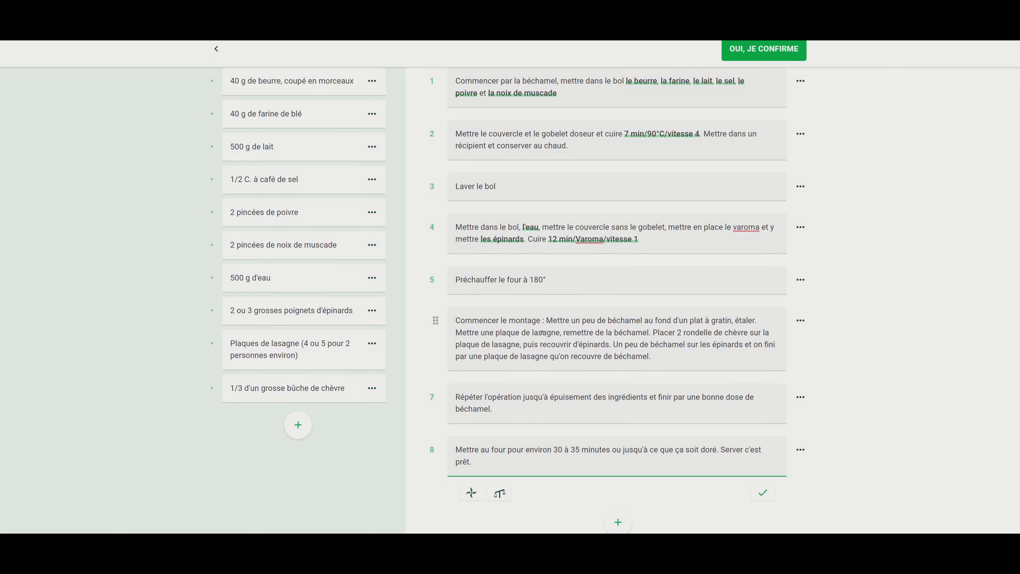
click(679, 249)
text(. Vider le bol et met)
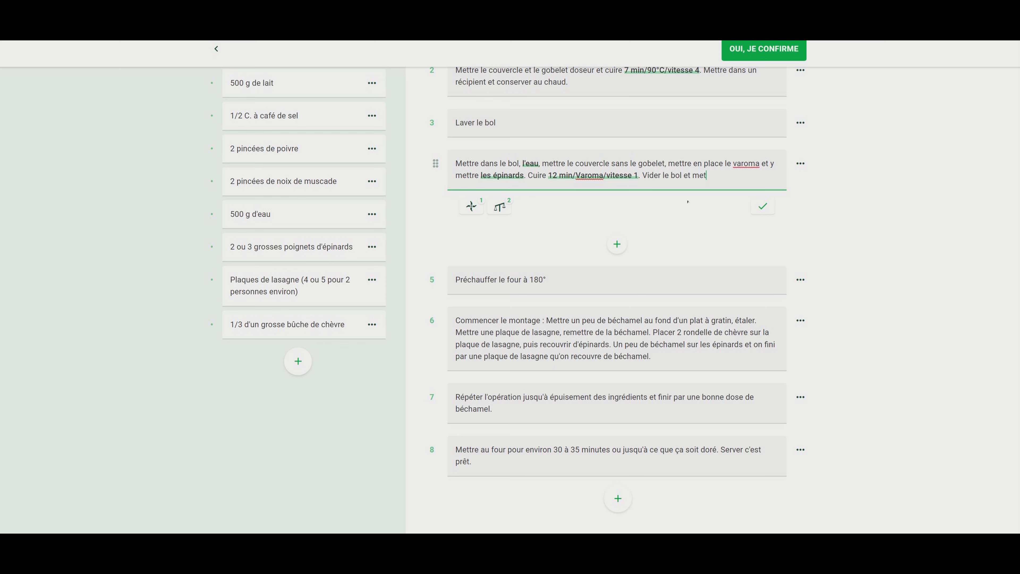
text( tre le varoma de coté.)
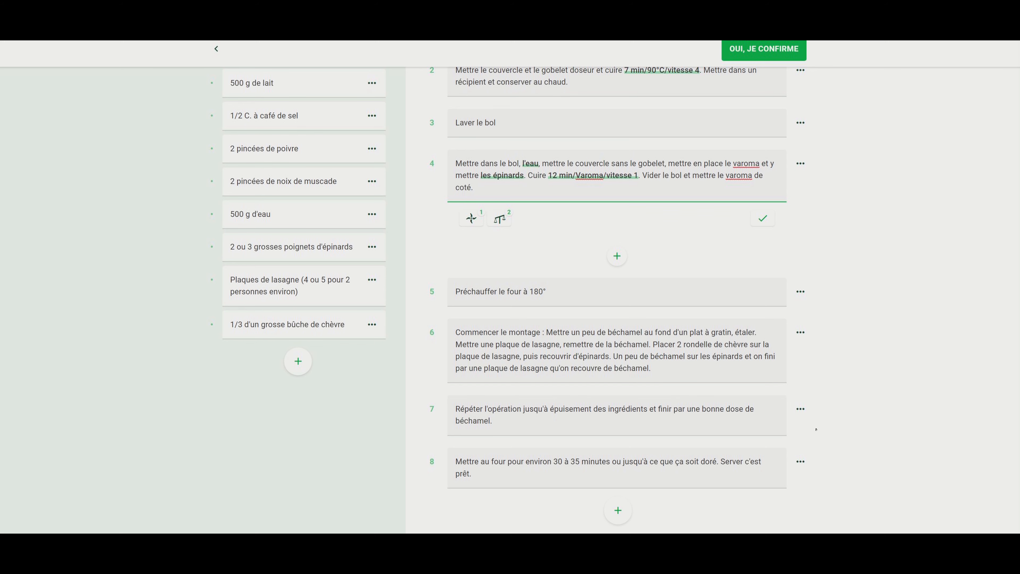
click(937, 435)
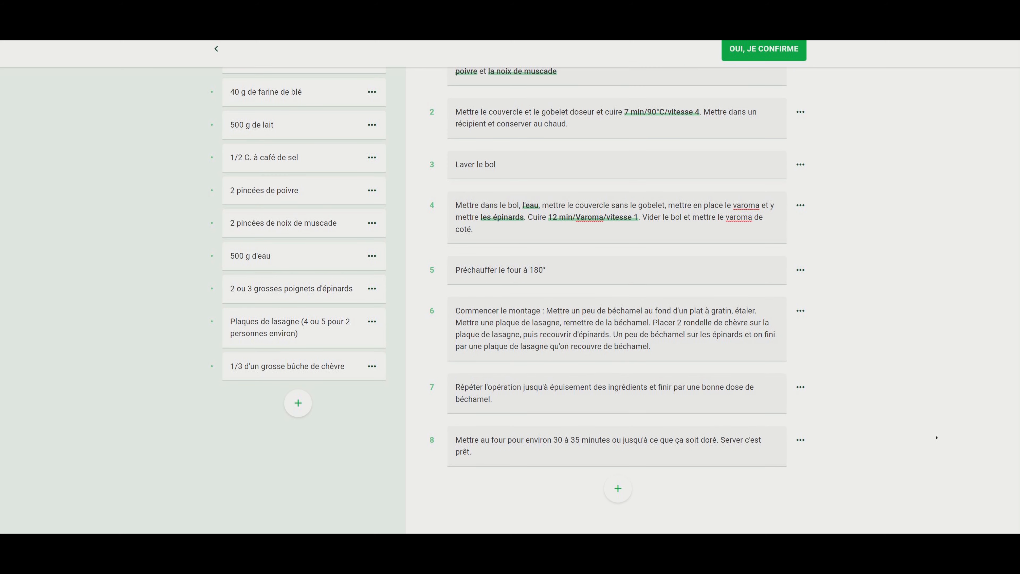
- Save the ingredients and preparation steps and go back to the recipe's overview page
scroll(938, 421, up, 2)
scroll(940, 419, down, 3)
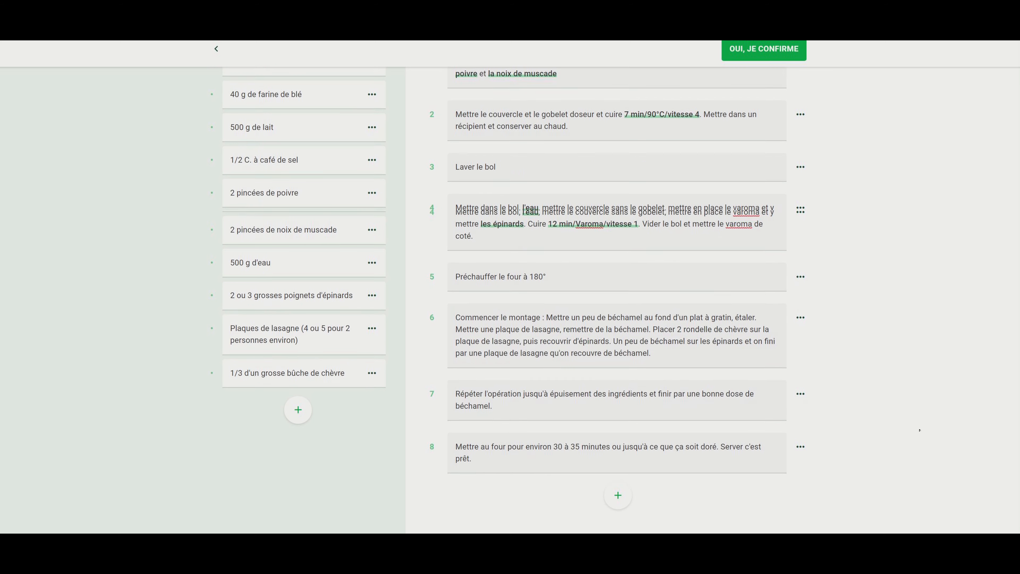
click(770, 56)
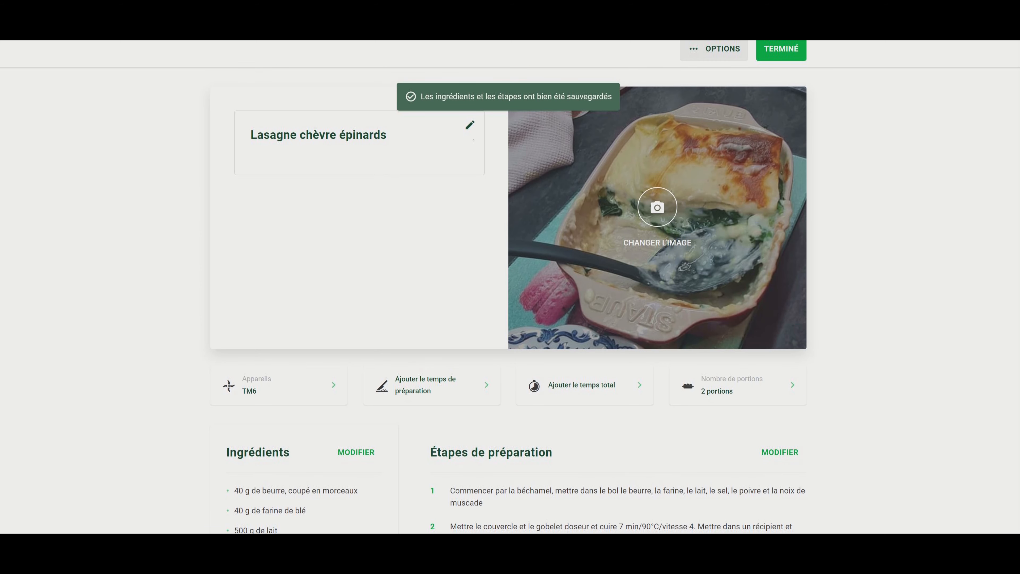
scroll(503, 339, down, 4)
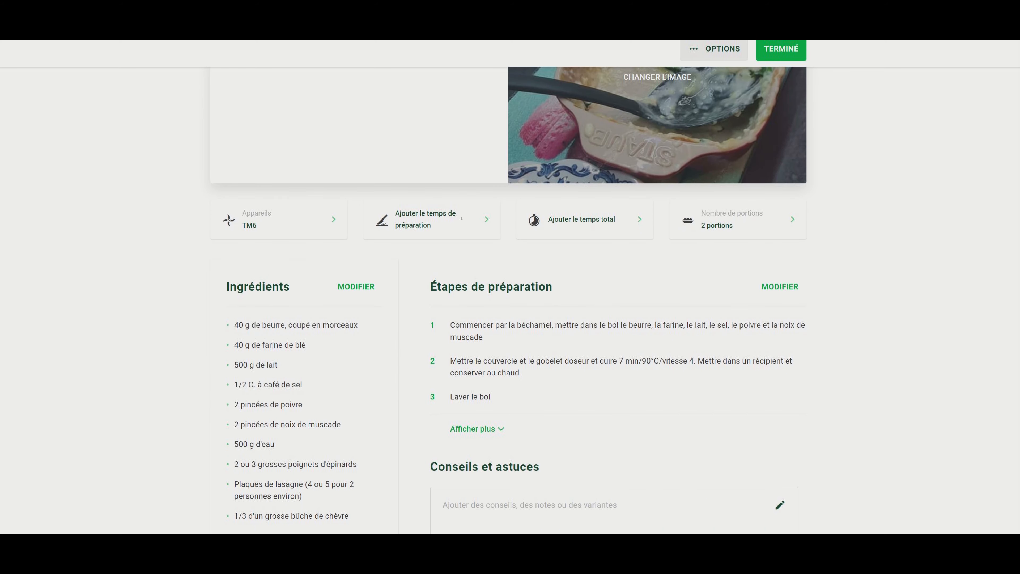
- Expand the full list of preparation steps and set the recipe's preparation time to 10 minutes
scroll(525, 351, down, 2)
click(474, 374)
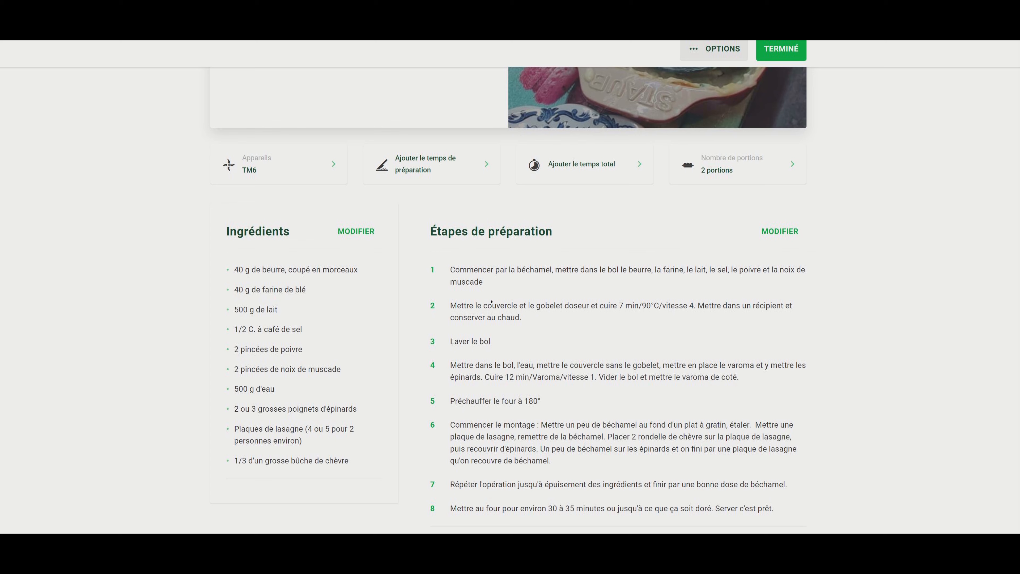
scroll(492, 302, down, 1)
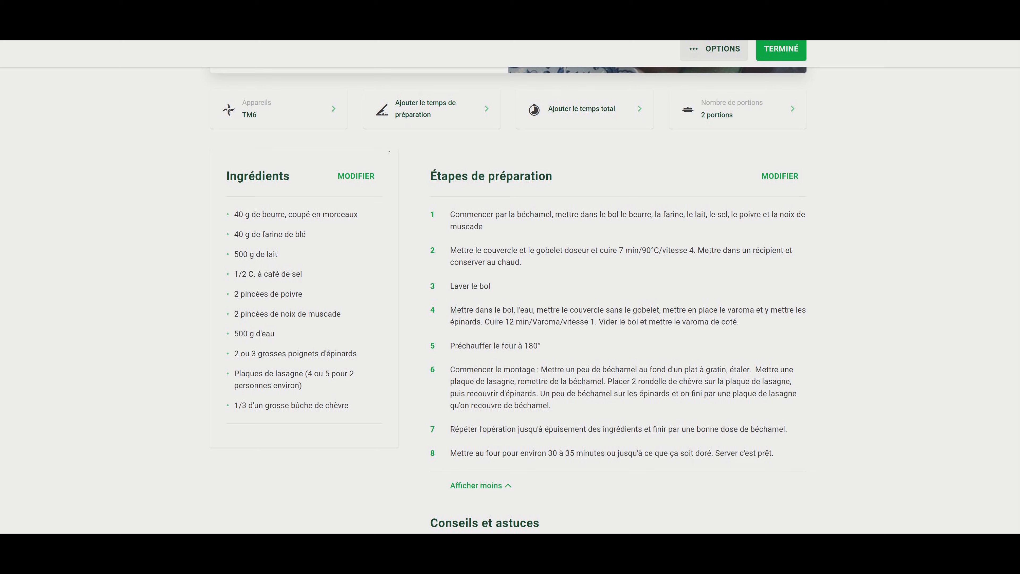
click(463, 114)
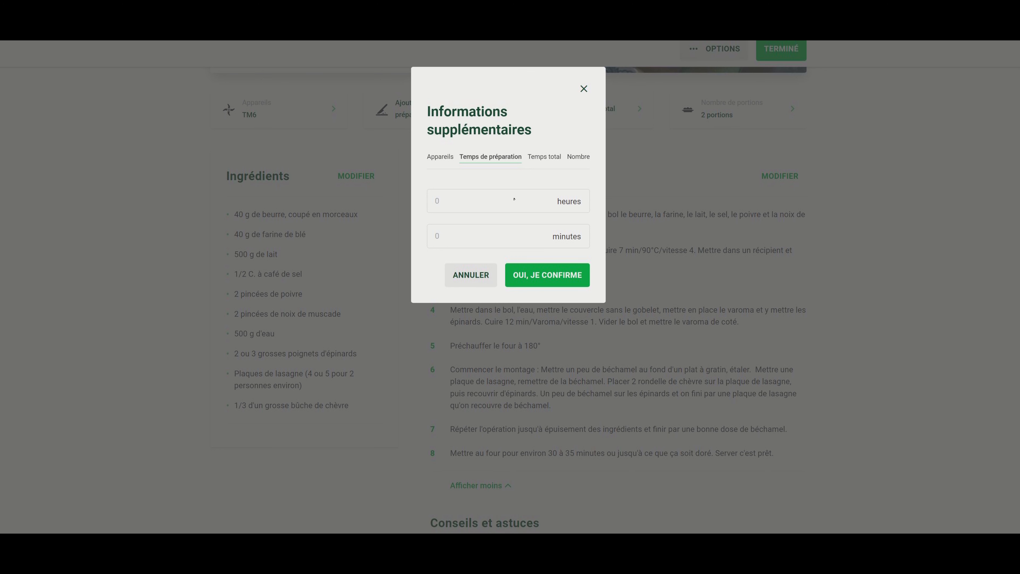
click(470, 243)
text(10)
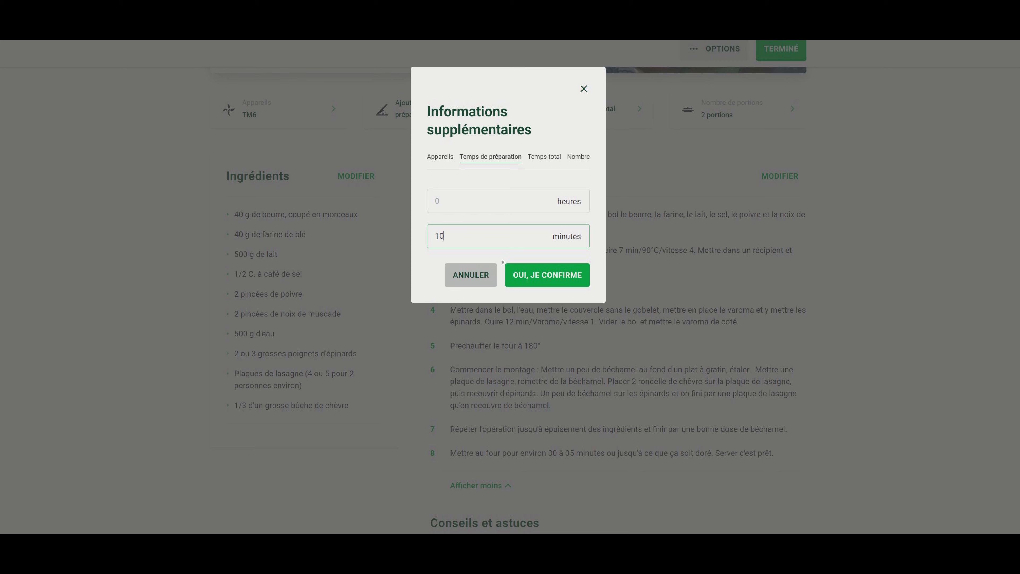
click(518, 275)
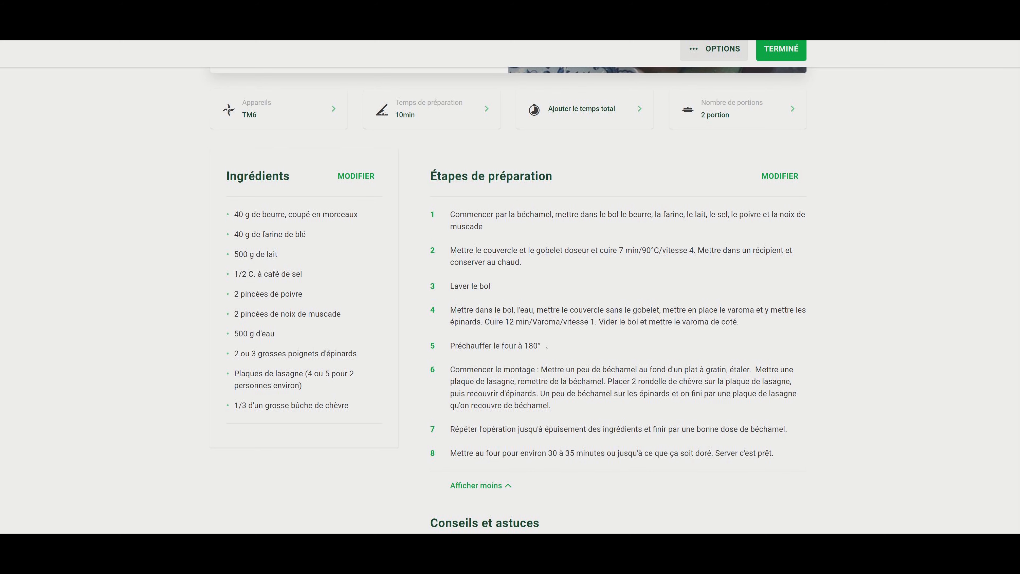
- Set the recipe's total time to 1 hour 10 minutes
scroll(547, 346, down, 1)
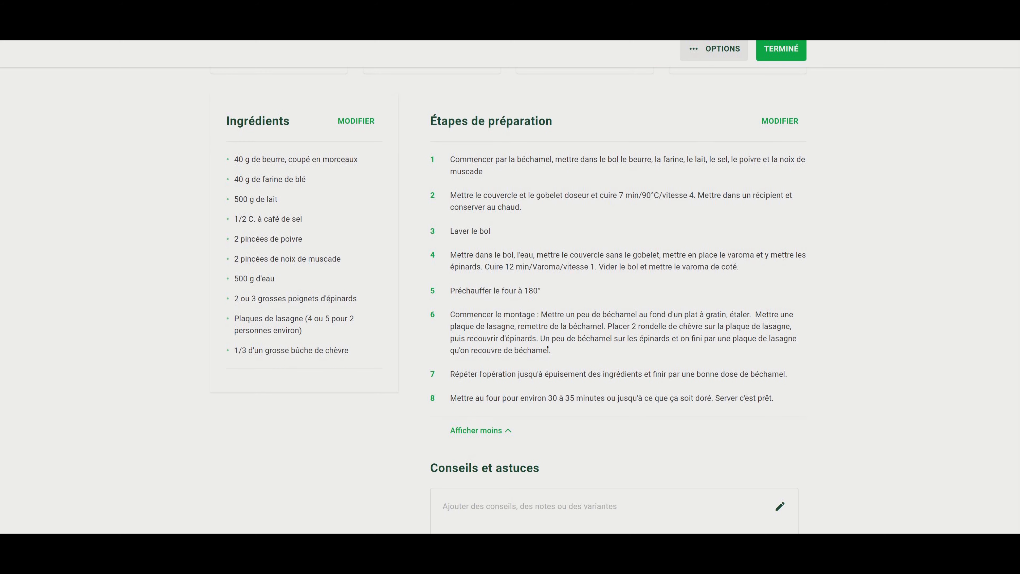
scroll(583, 412, up, 1)
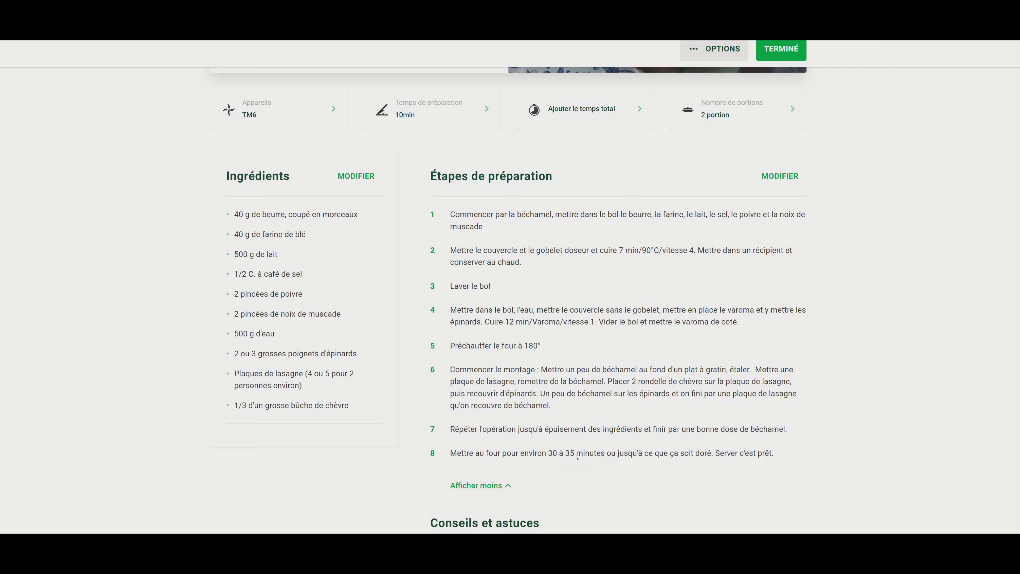
click(620, 117)
click(513, 204)
text(1)
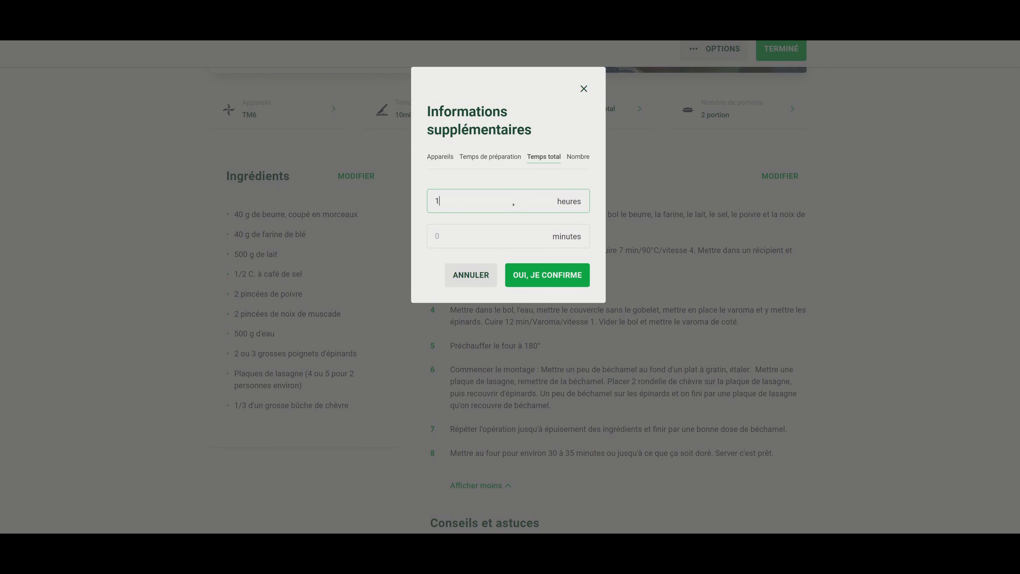
click(515, 243)
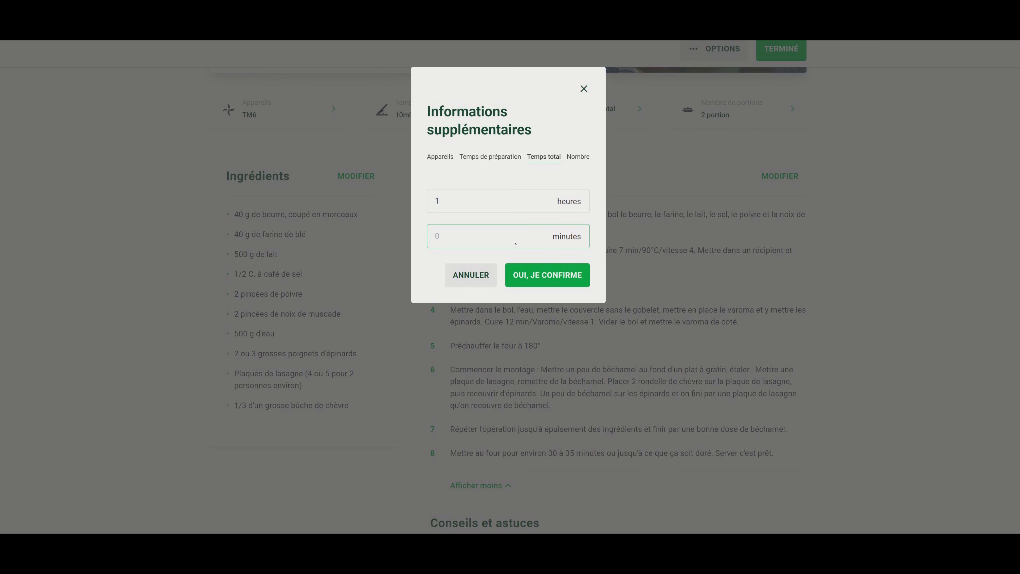
text(10)
click(576, 276)
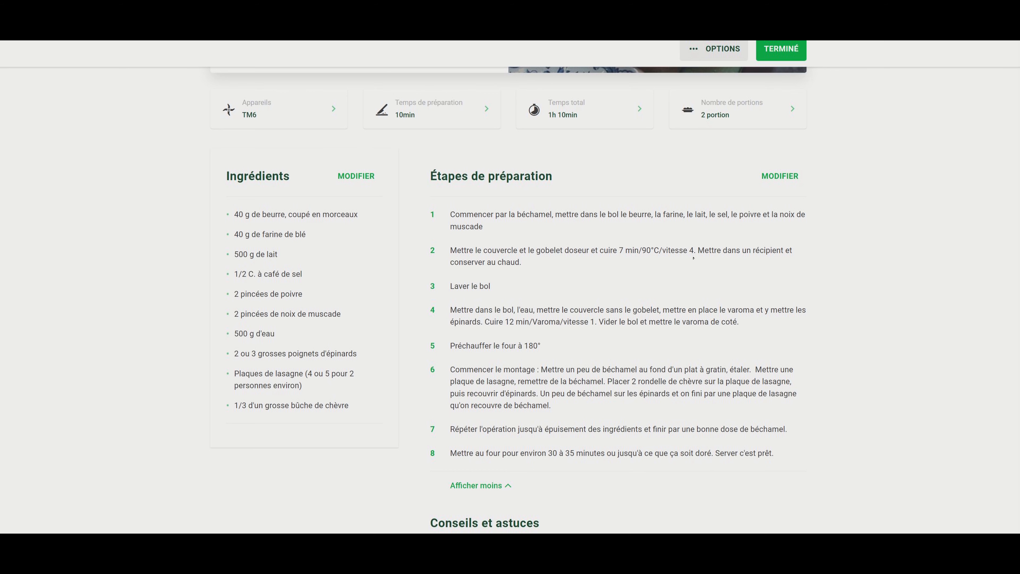
- Add the TM5 to the recipe's compatible appliances alongside the TM6
click(293, 117)
click(535, 233)
click(546, 301)
scroll(848, 410, up, 3)
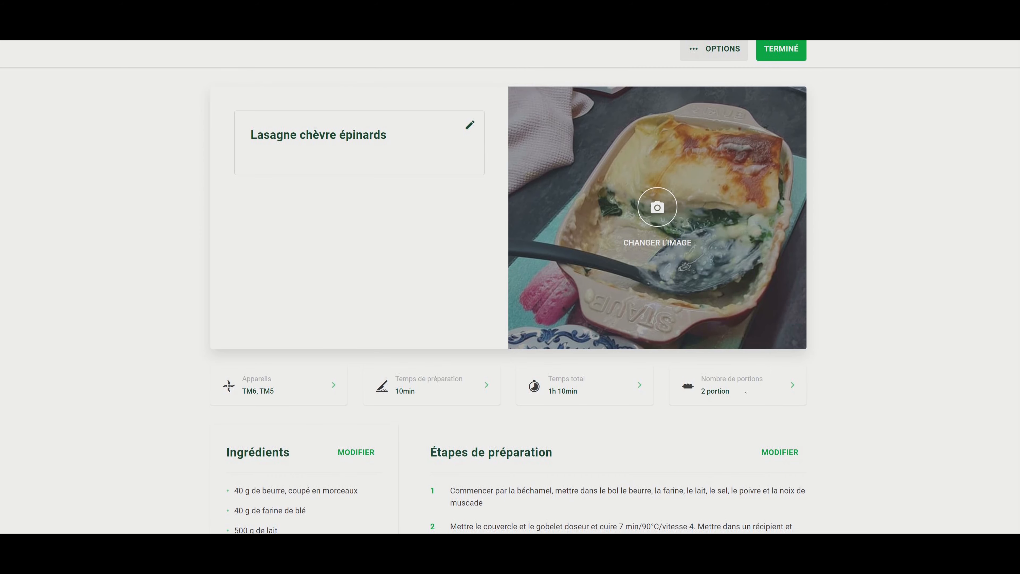
- Start the recipe's tips note with "Si vous souhaitez faire cette recette pour plus de personnes, multiplier les"
scroll(846, 386, down, 3)
scroll(846, 386, down, 7)
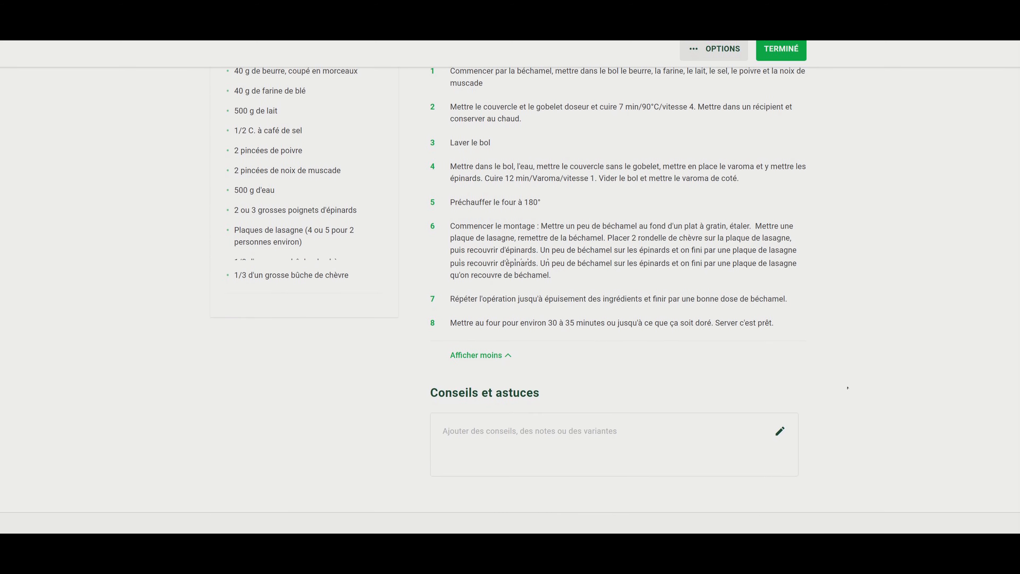
click(615, 398)
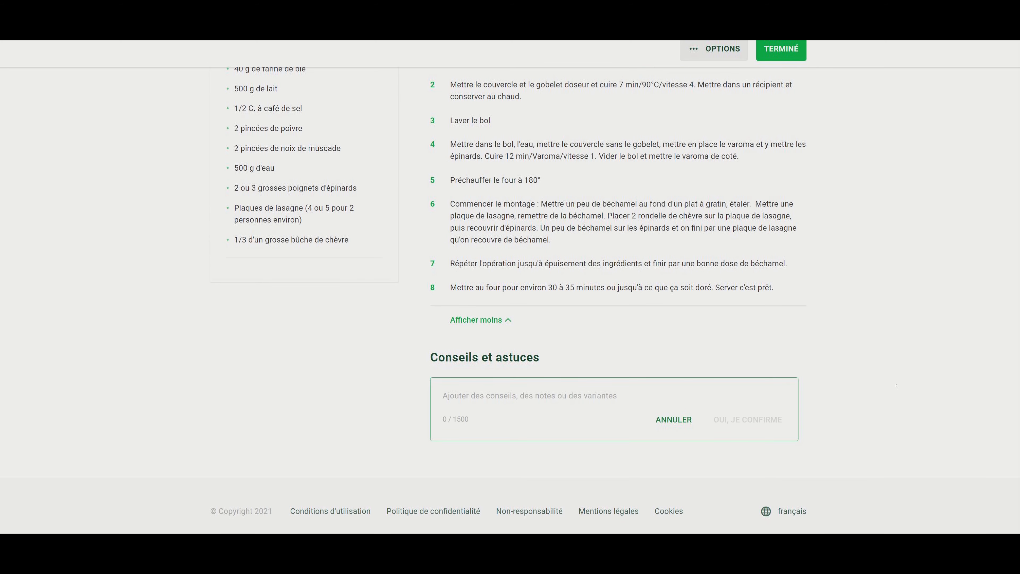
scroll(897, 387, up, 2)
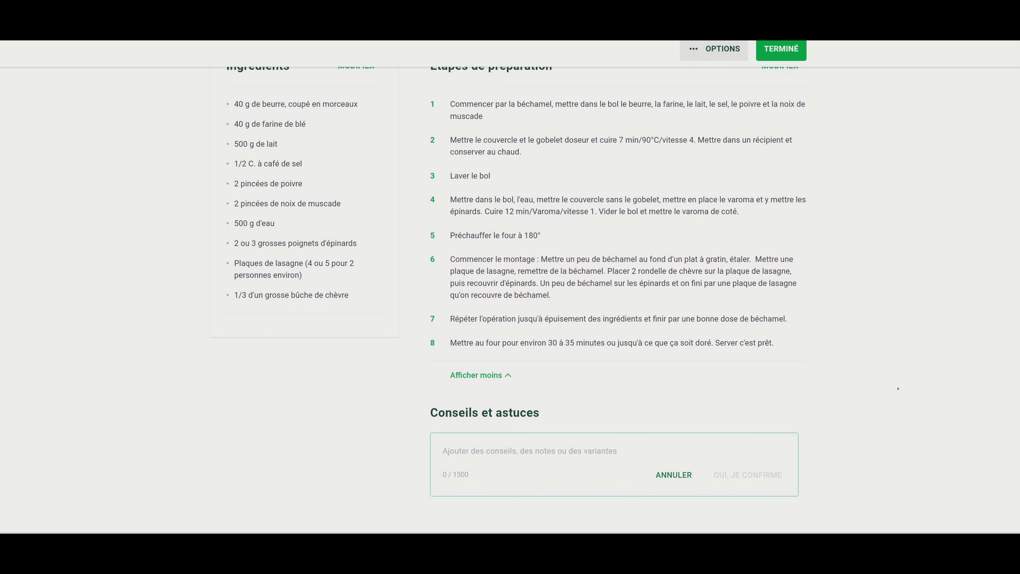
scroll(898, 389, down, 2)
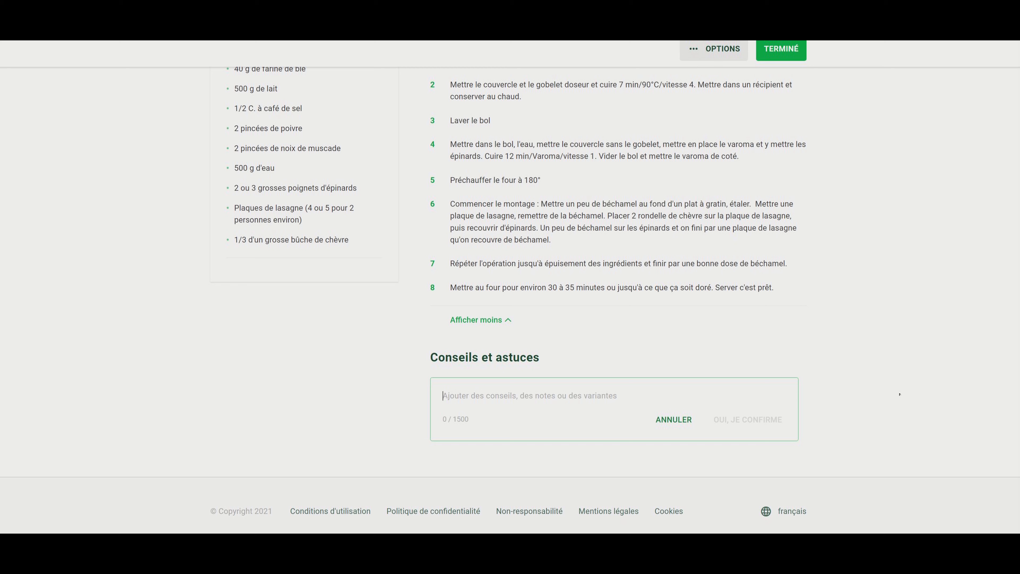
text(Si vous souhaitez faire cette rec)
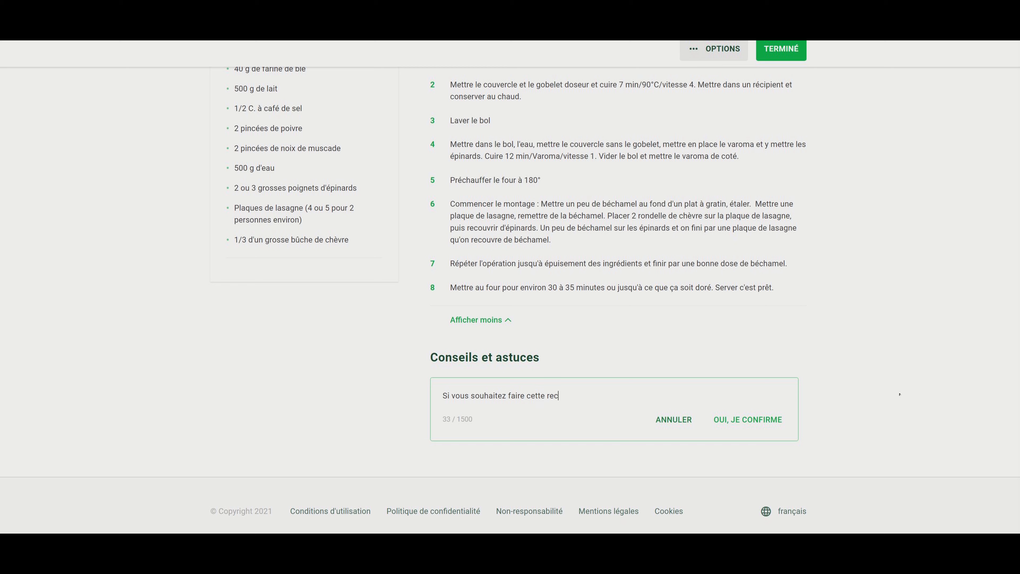
text(ette pour plus de personnes, multiplier les )
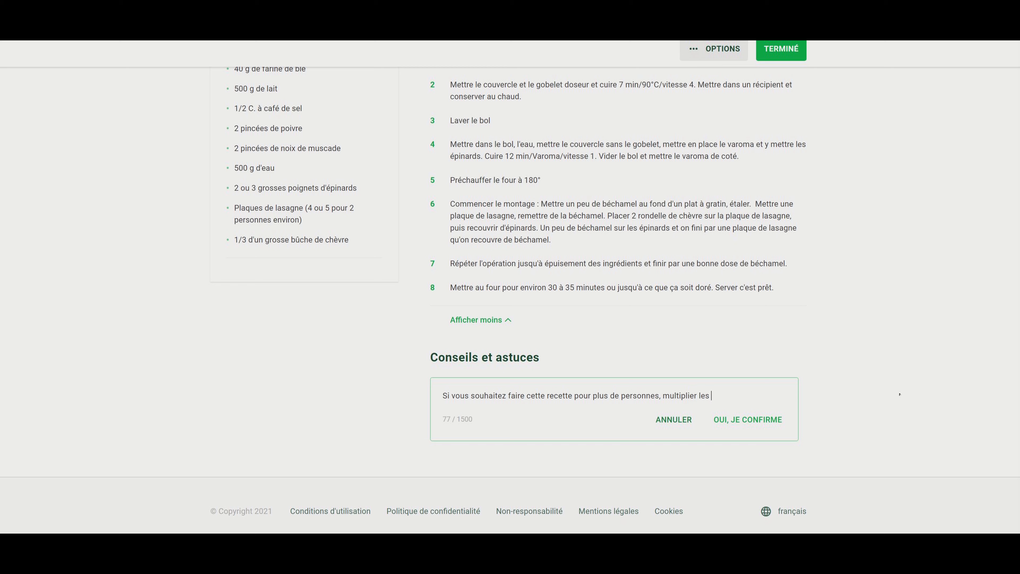
- Continue the tips note with "quantités. Faire plus de béchamel et cuire les épinards au moins 15 minutes"
text(quantité et)
key(BackSpace)
key(BackSpace)
key(BackSpace)
key(BackSpace)
text(s. Faire plus de )
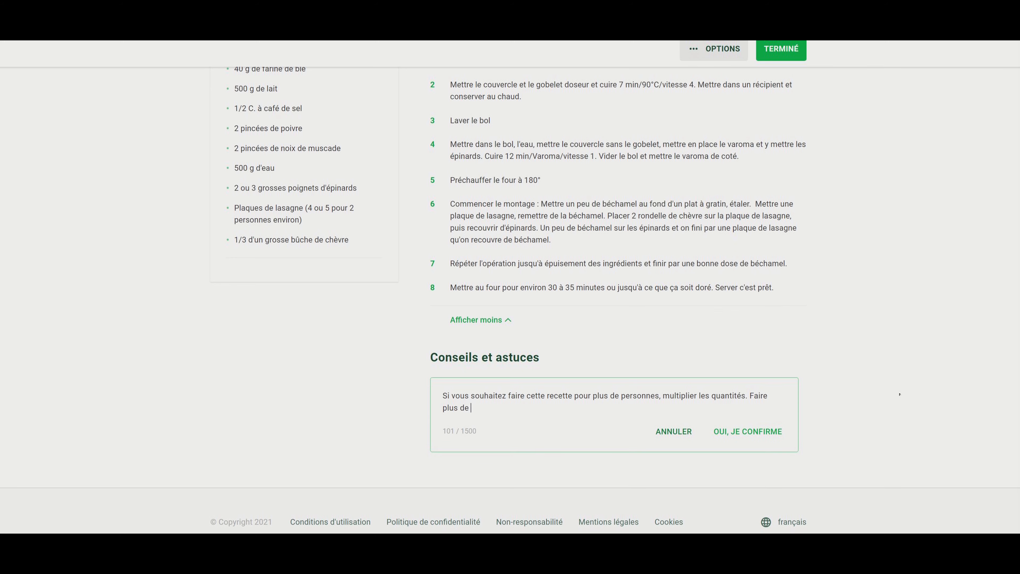
text(béchamel et cuire p)
key(BackSpace)
text(les épinards )
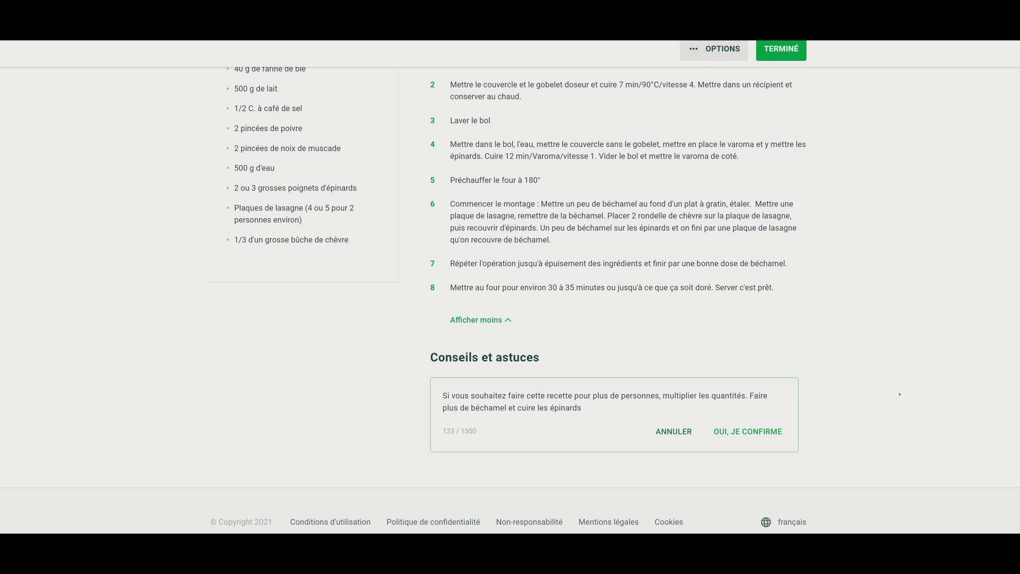
text(au moins 15 minutes)
- Insert ", augmenter le temps de cuissons" after "béchamel" in the tips note and end the sentence with a period
scroll(288, 222, up, 3)
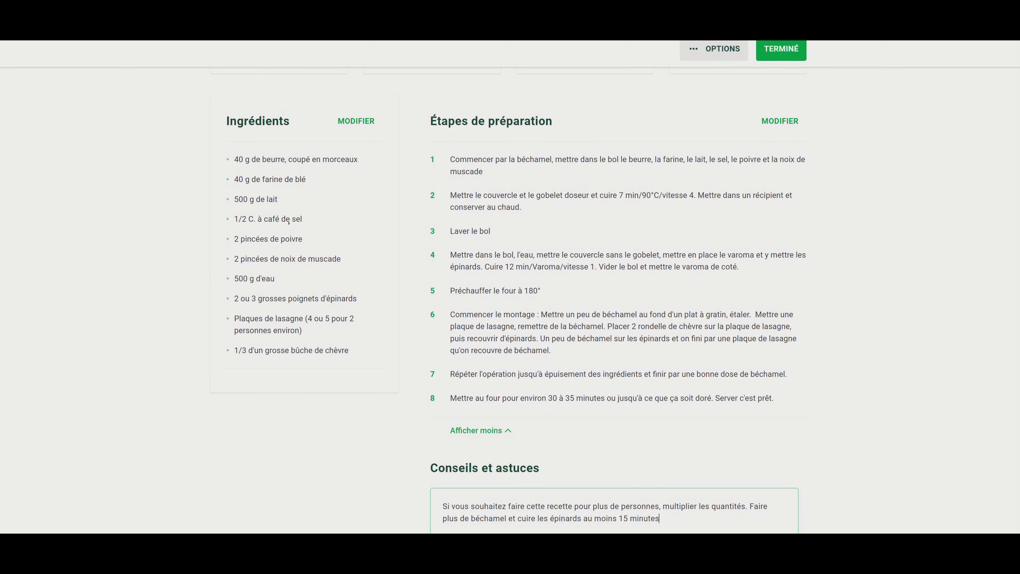
scroll(324, 283, down, 2)
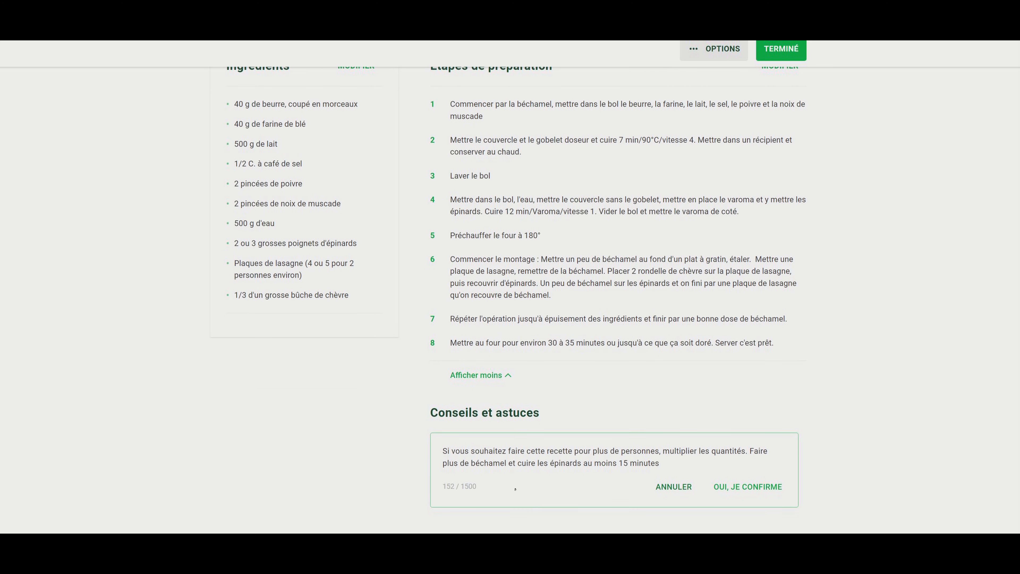
click(510, 466)
text(, )
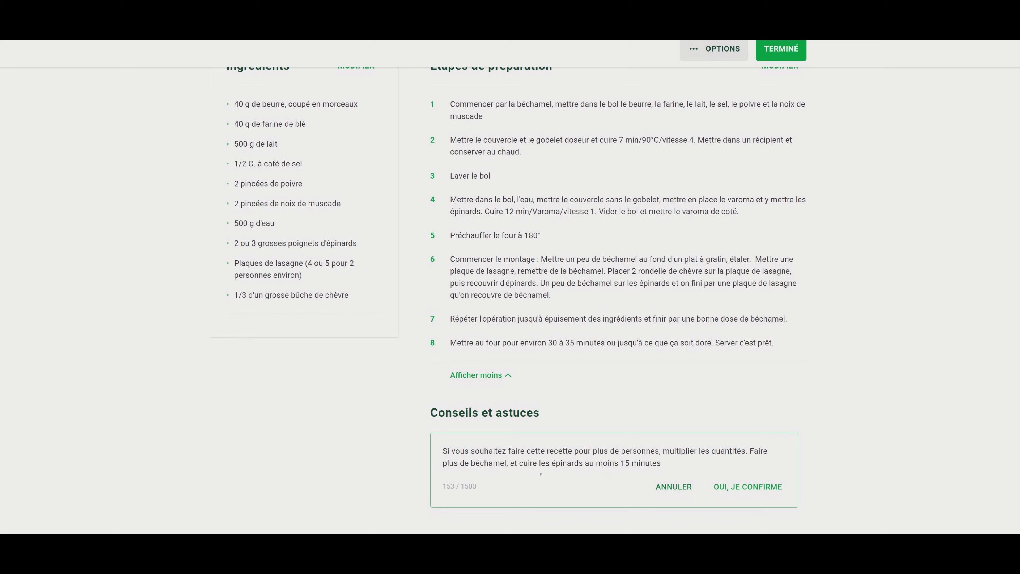
text(au)
text(gmen,t)
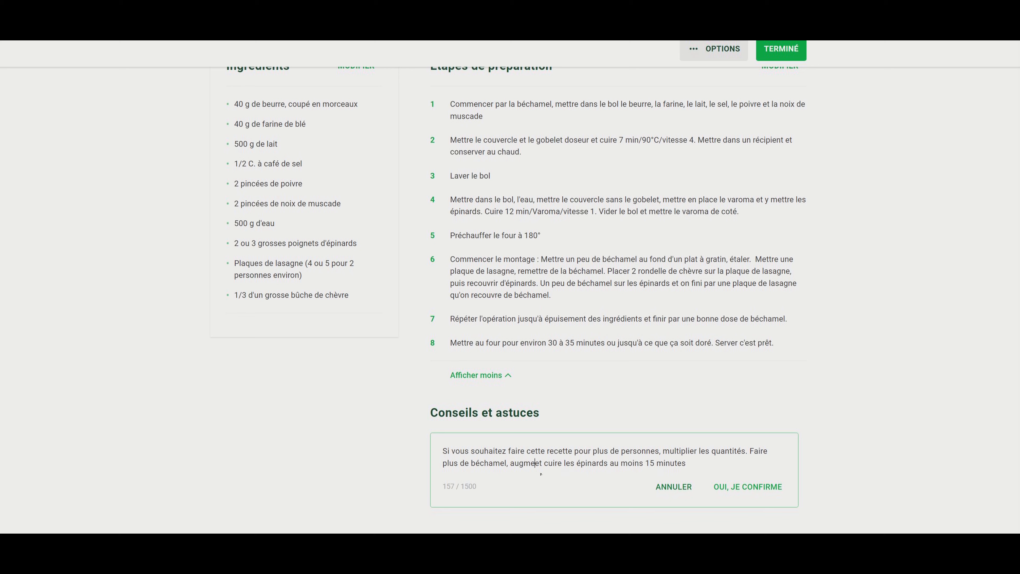
key(BackSpace)
key(BackSpace)
text(ger)
key(BackSpace)
key(BackSpace)
key(BackSpace)
key(BackSpace)
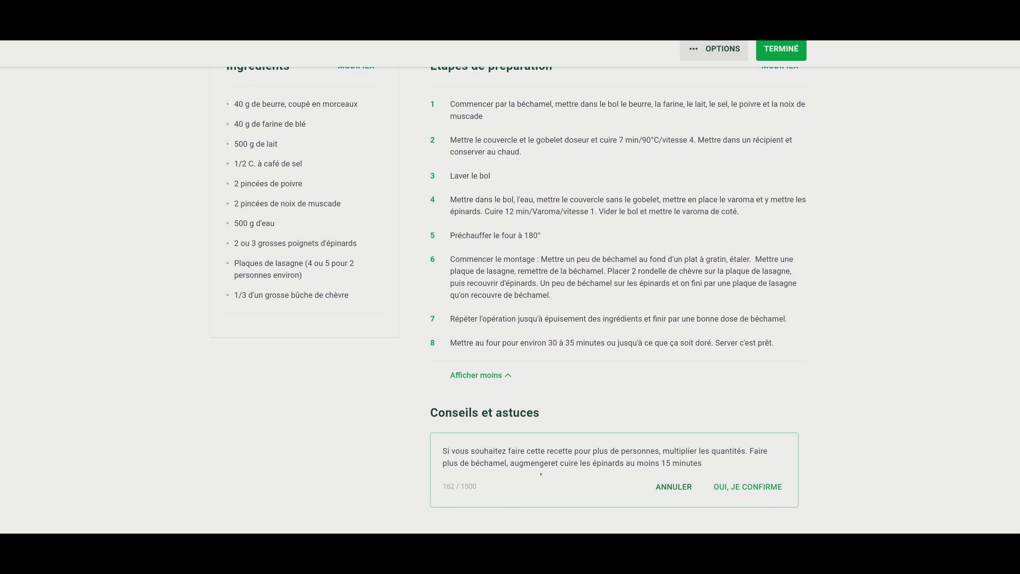
text(ter )
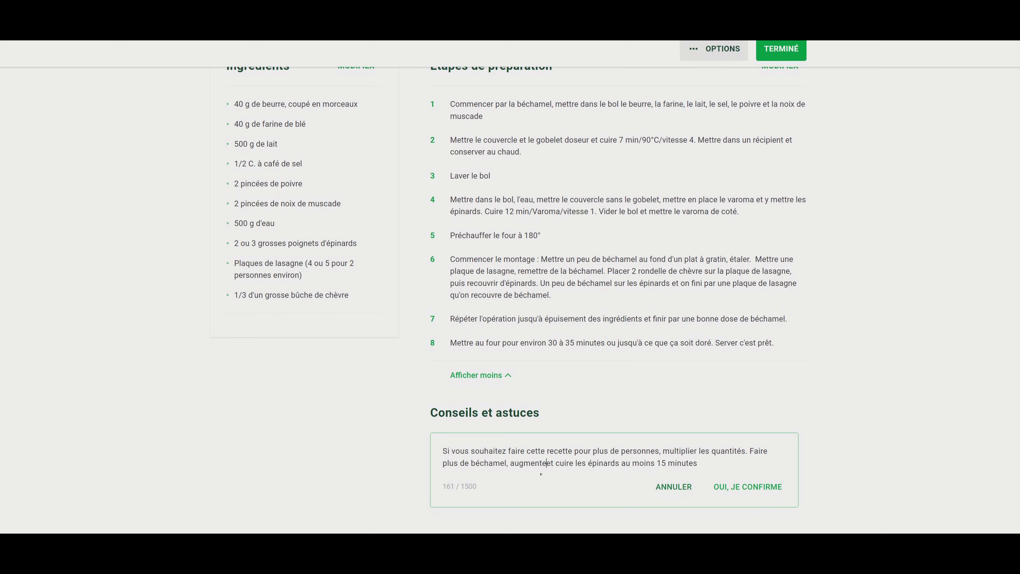
text(le temps de)
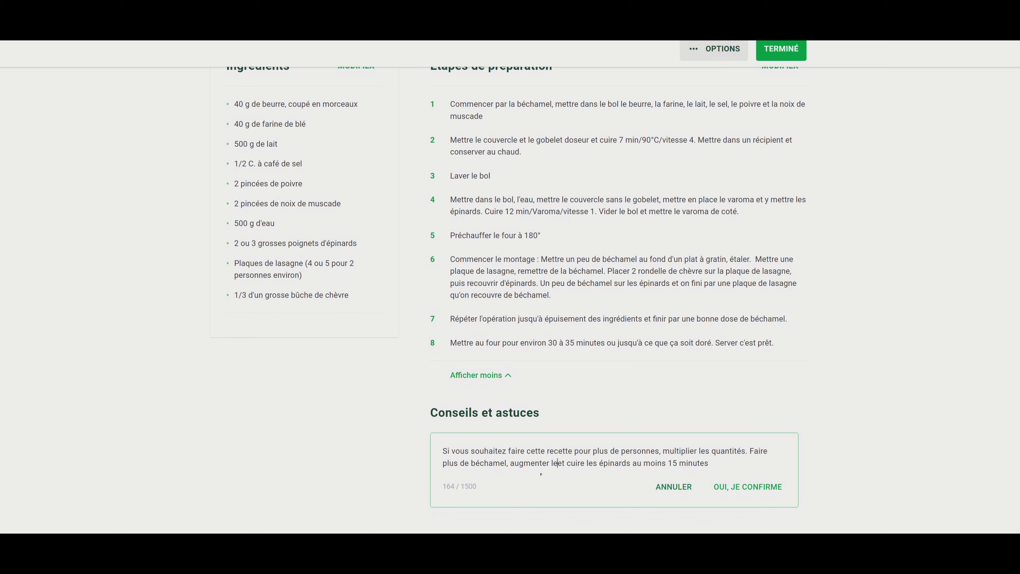
text( cuissons)
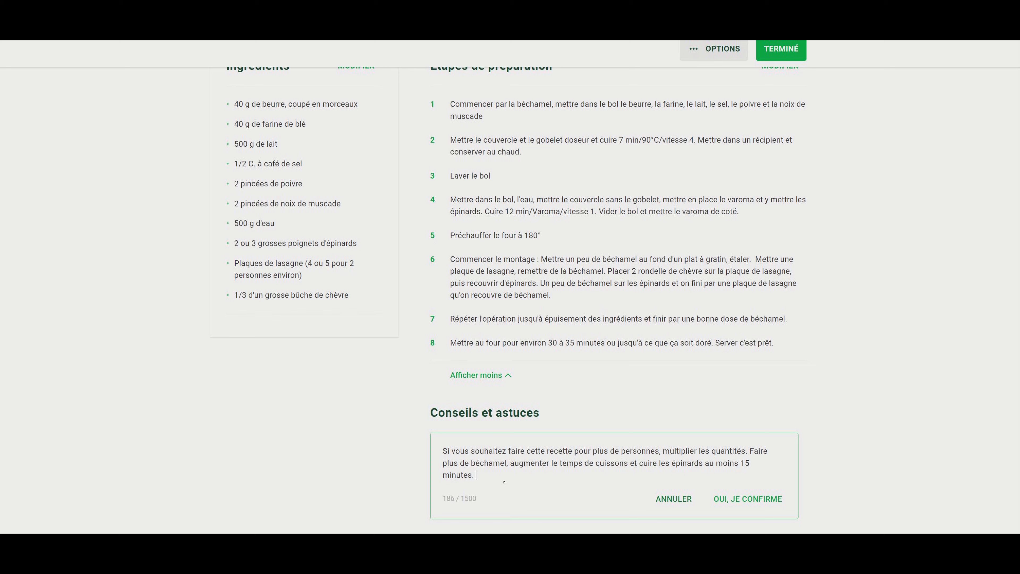
- Add the paragraph "Utiliser des plaques de lasagne sèche ou fraîche selon vos envies." to the tips note and save it
key(Return)
key(Return)
text(Utilisez d)
text(r de s)
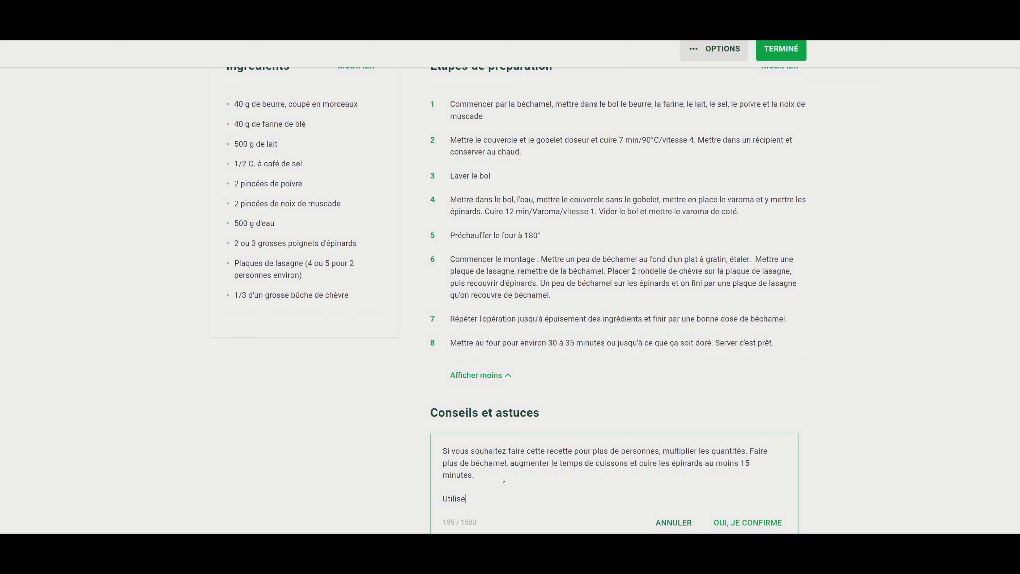
key(BackSpace)
key(BackSpace)
text(s plaques de lasagne sèche o)
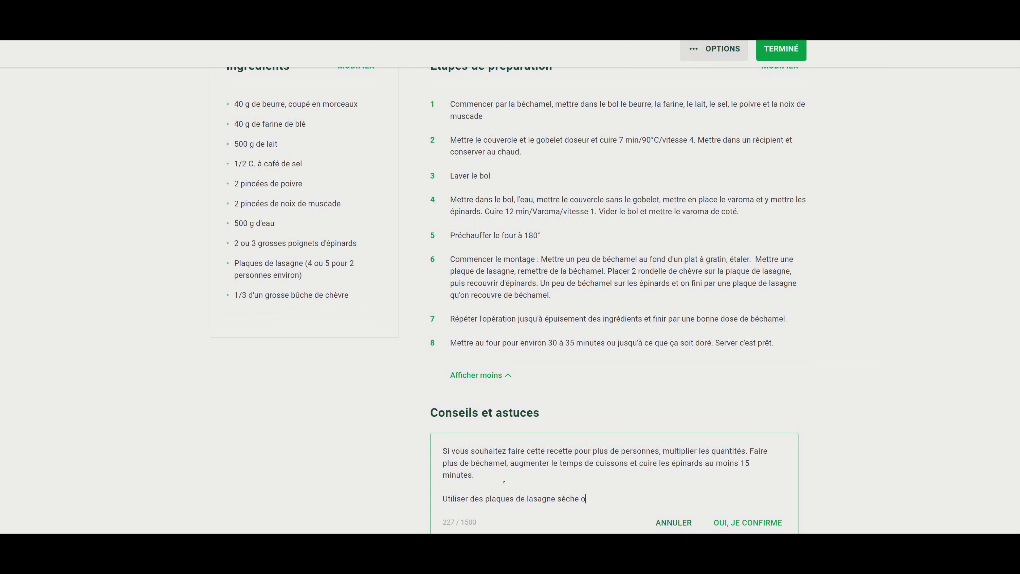
text(u fraîche s)
key(BackSpace)
text(celon)
key(BackSpace)
key(BackSpace)
key(BackSpace)
key(BackSpace)
key(BackSpace)
key(BackSpace)
text(selon vos envies.)
click(306, 266)
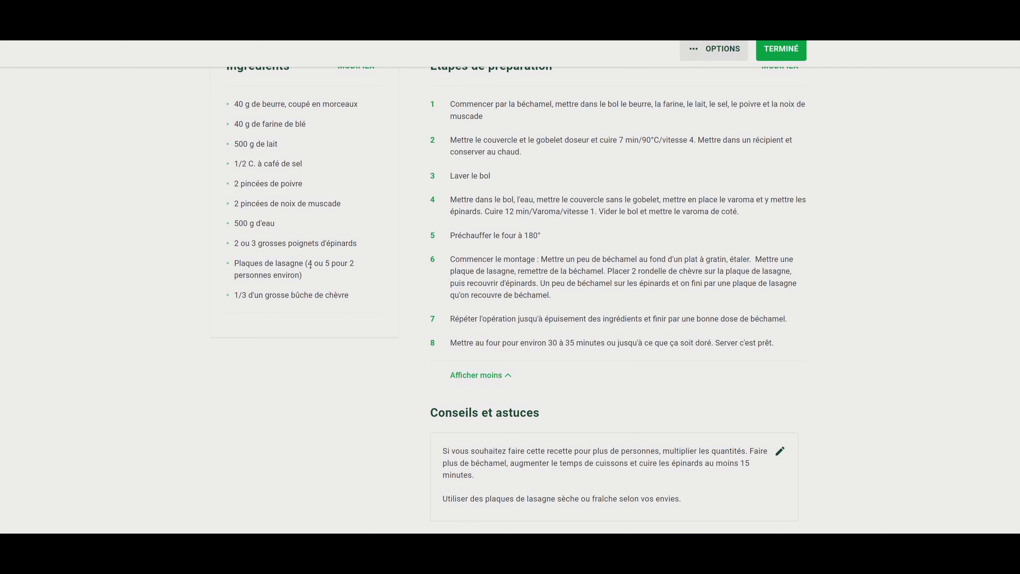
scroll(310, 266, up, 2)
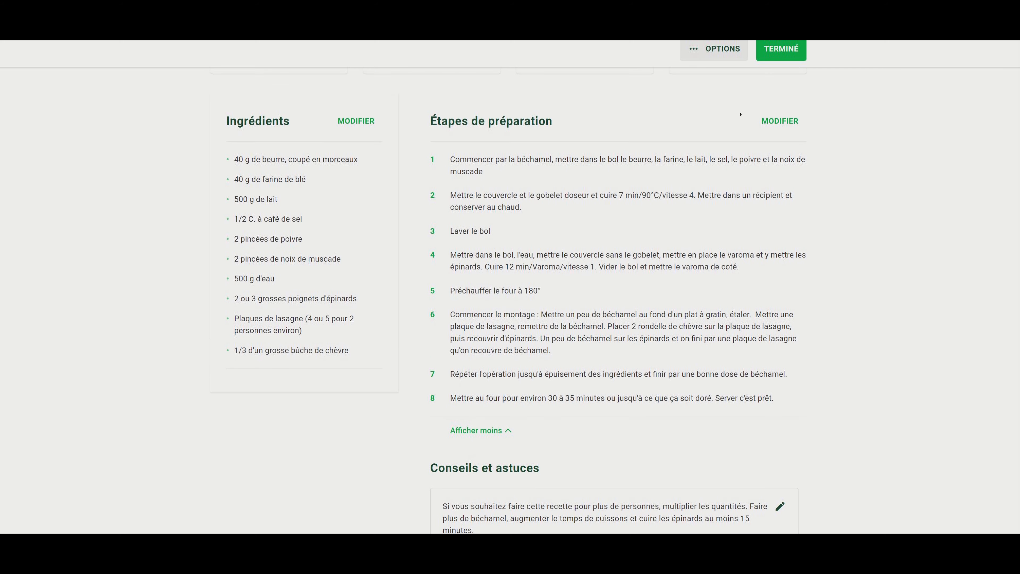
click(716, 48)
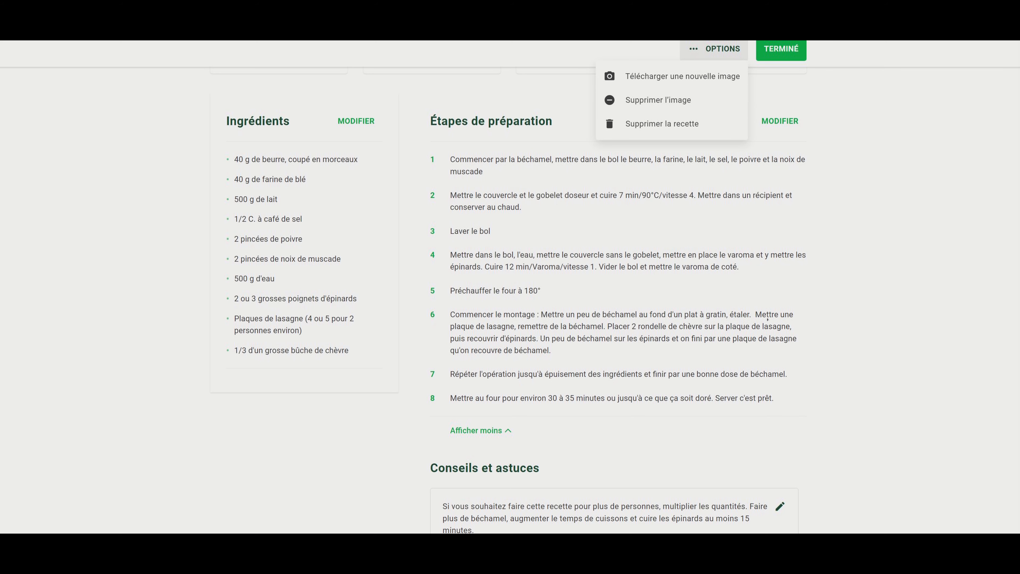
scroll(832, 304, up, 6)
click(832, 304)
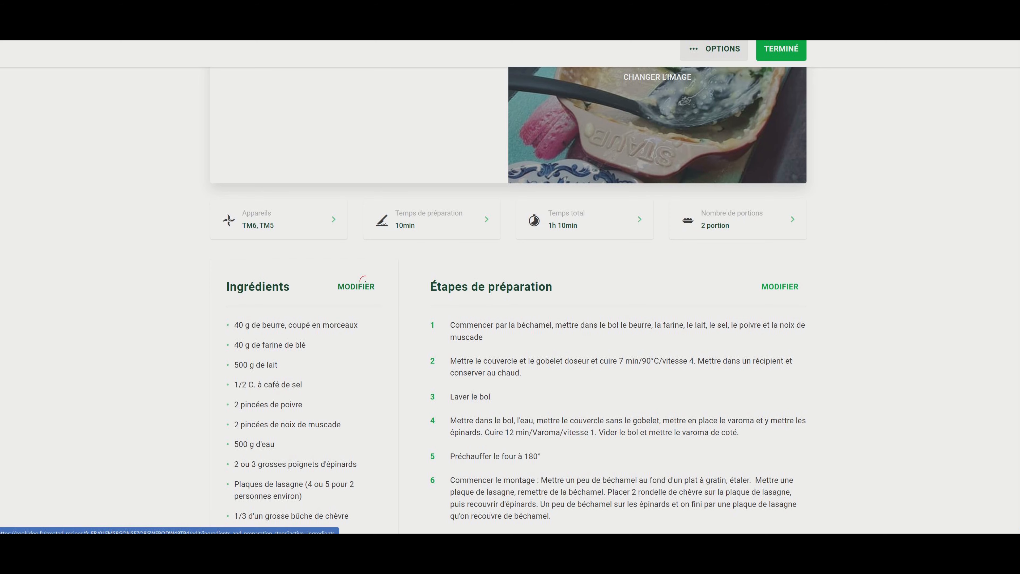
- Insert "sèche" after "Plaques de lasagne" in the lasagne sheets ingredient and save the ingredients
click(356, 286)
click(304, 400)
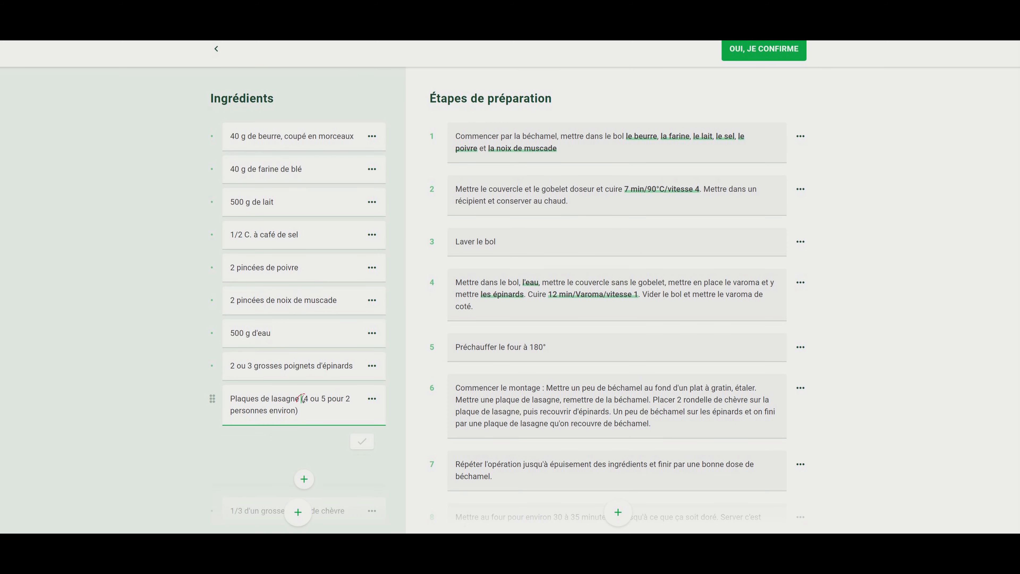
text(sèche)
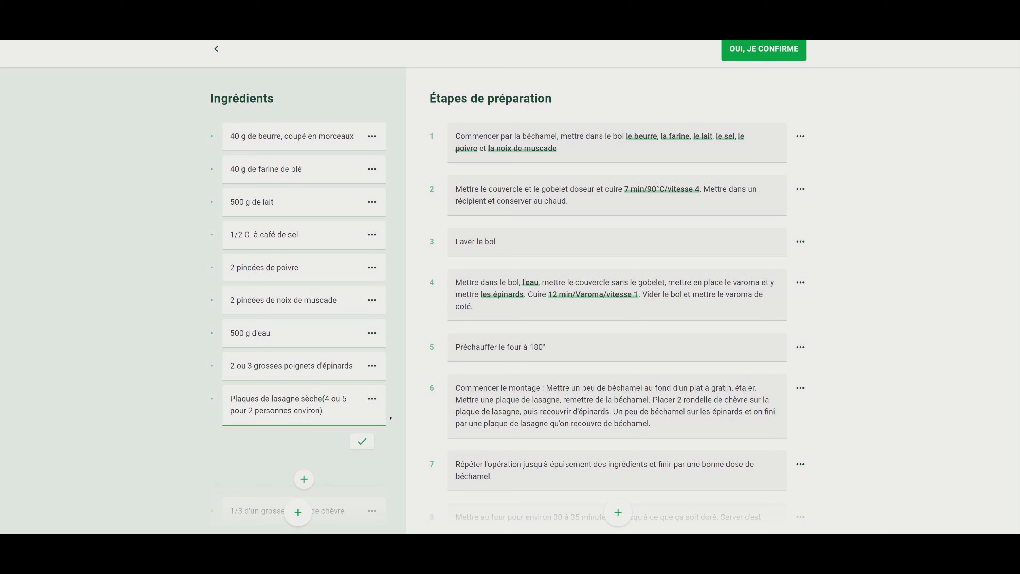
click(763, 49)
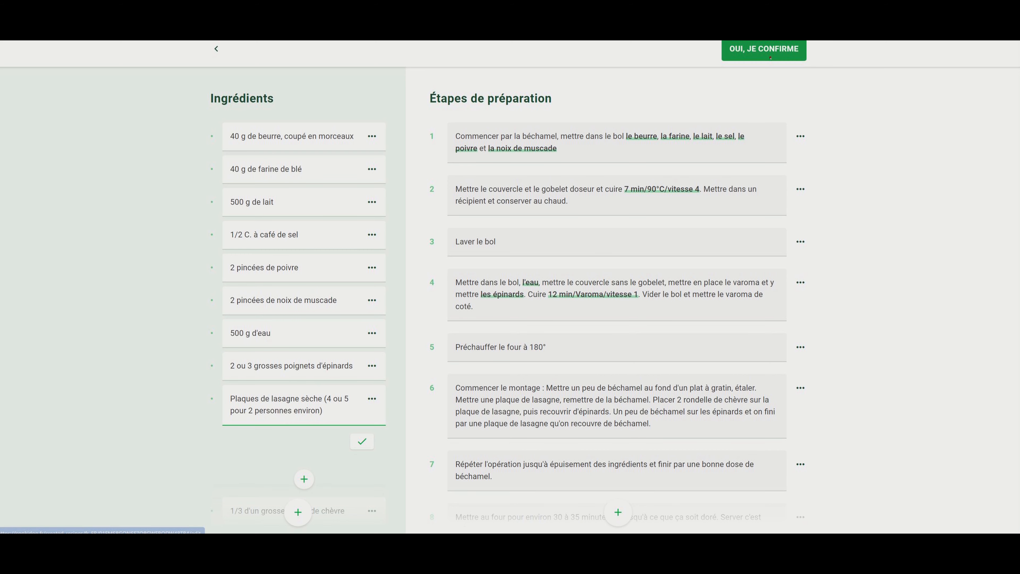
- Begin a new paragraph at the end of the tips note with "N'hésitez pas à remplacer le fromage de chèvre pas un autre fromage (mozza"
scroll(836, 409, down, 3)
scroll(835, 408, down, 5)
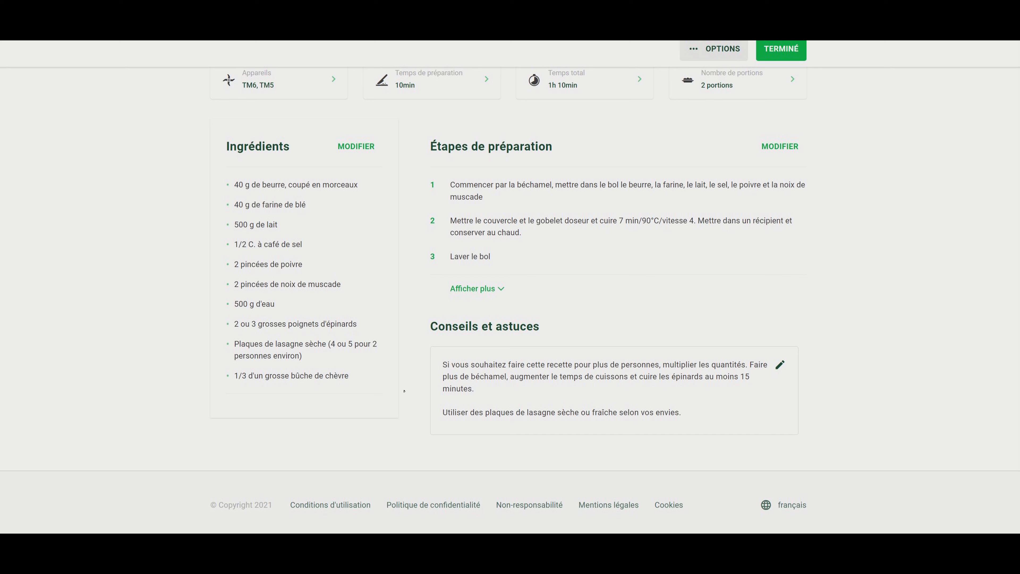
click(782, 366)
key(Return)
key(Return)
text(Si)
key(BackSpace)
key(BackSpace)
text(N'h)
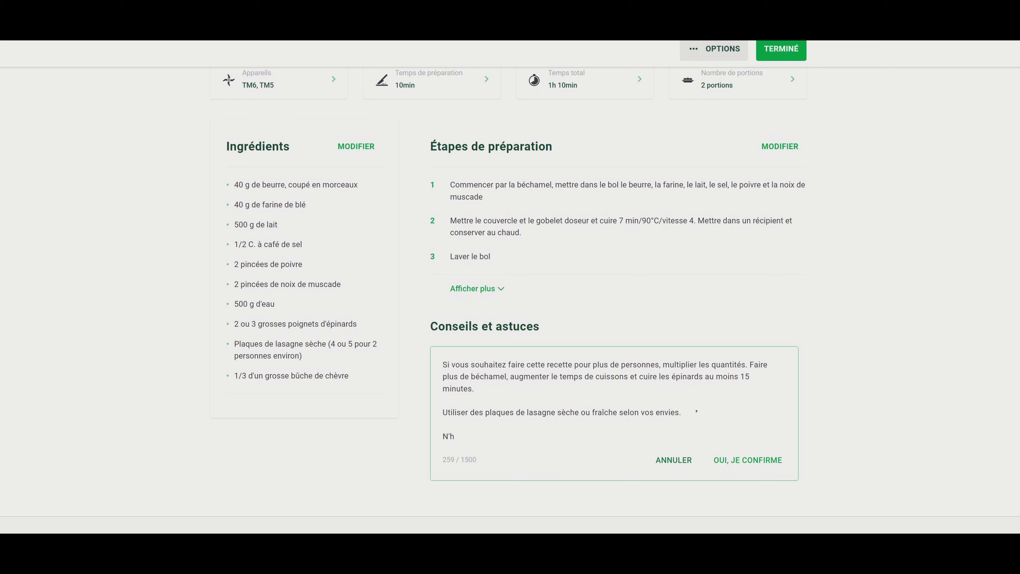
text(ésitez pas à remplacer le fromage de ch)
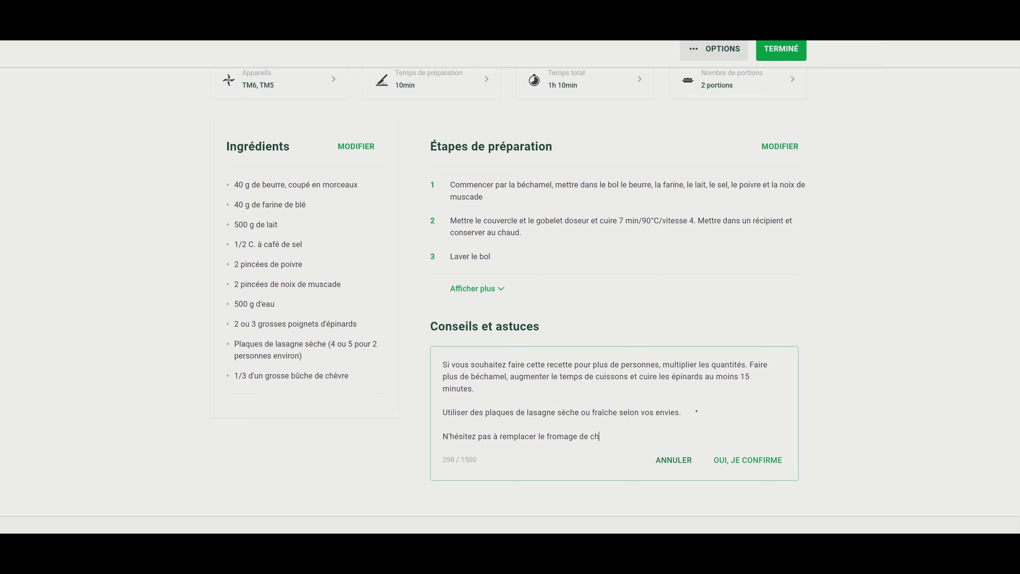
text(èvre pas un autre fromage (mozza)
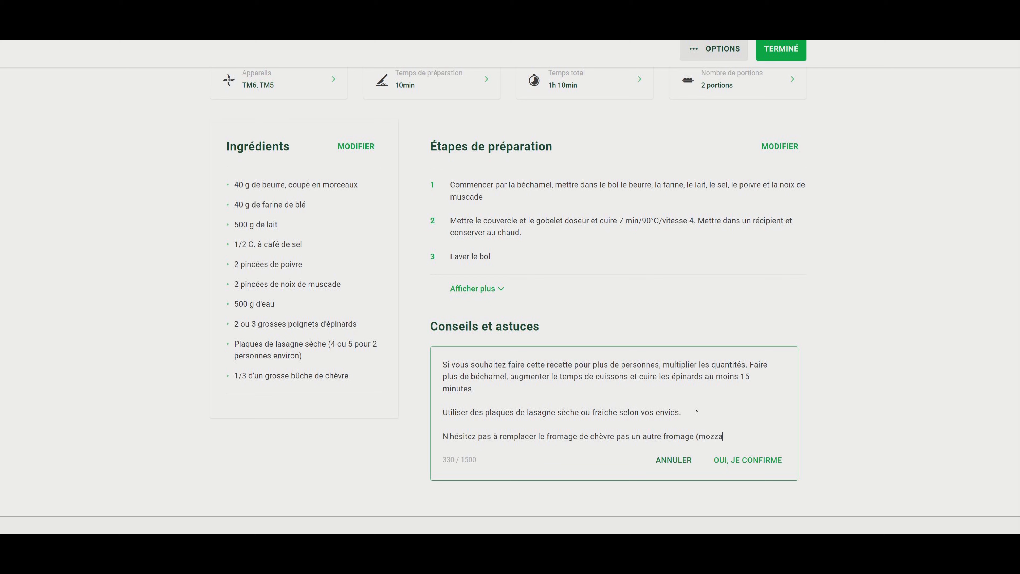
- Complete the cheese tip with ", ricotta par exemple)", correcting the spelling of "ricotta", and save the tips note
text(, ricota,)
right_click(738, 437)
click(757, 301)
key(BackSpace)
text())
key(BackSpace)
text(par exemple)
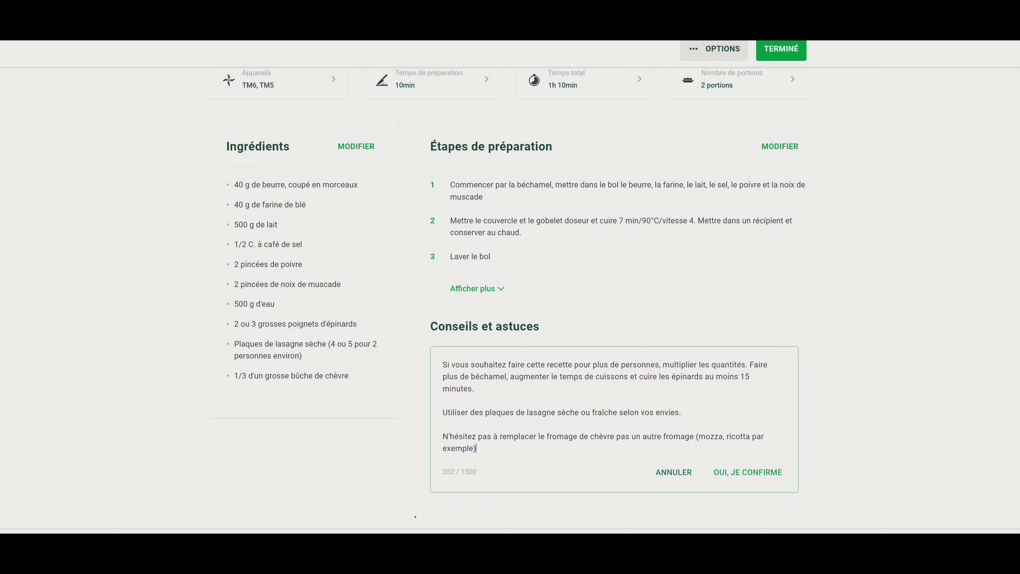
click(752, 477)
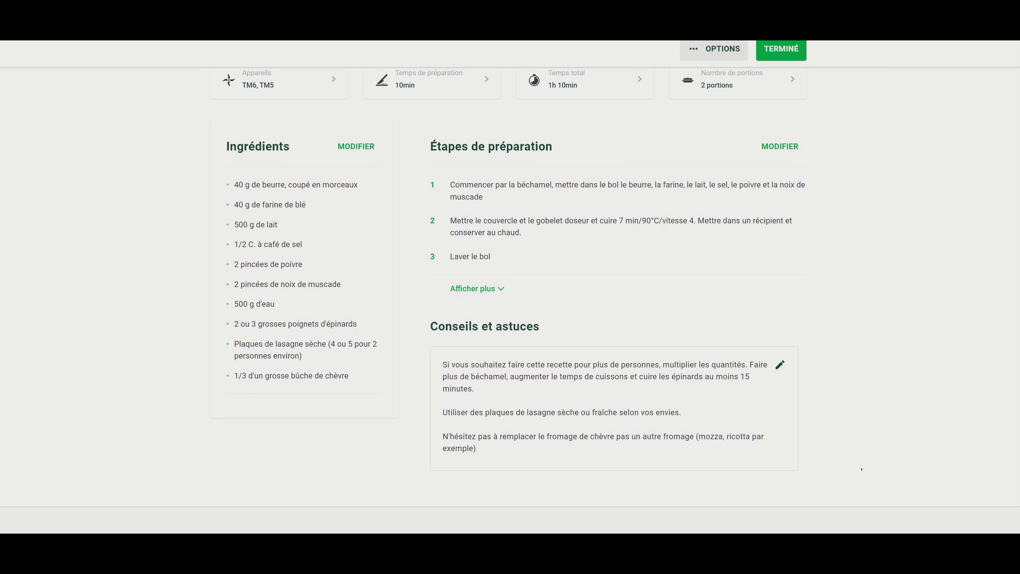
- Expand the full list of preparation steps, check the whole recipe and finish editing it
scroll(843, 390, up, 1)
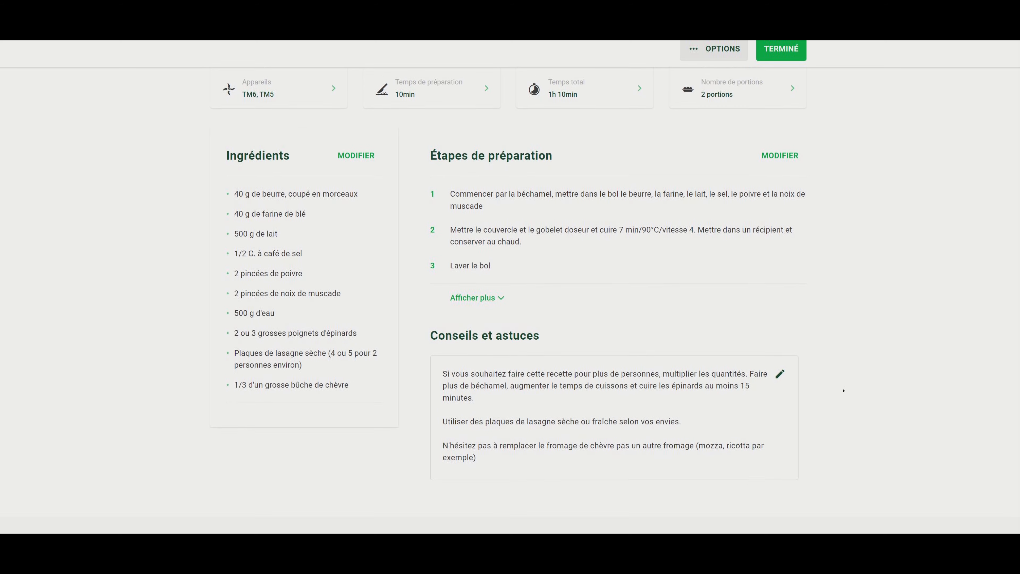
scroll(843, 389, down, 1)
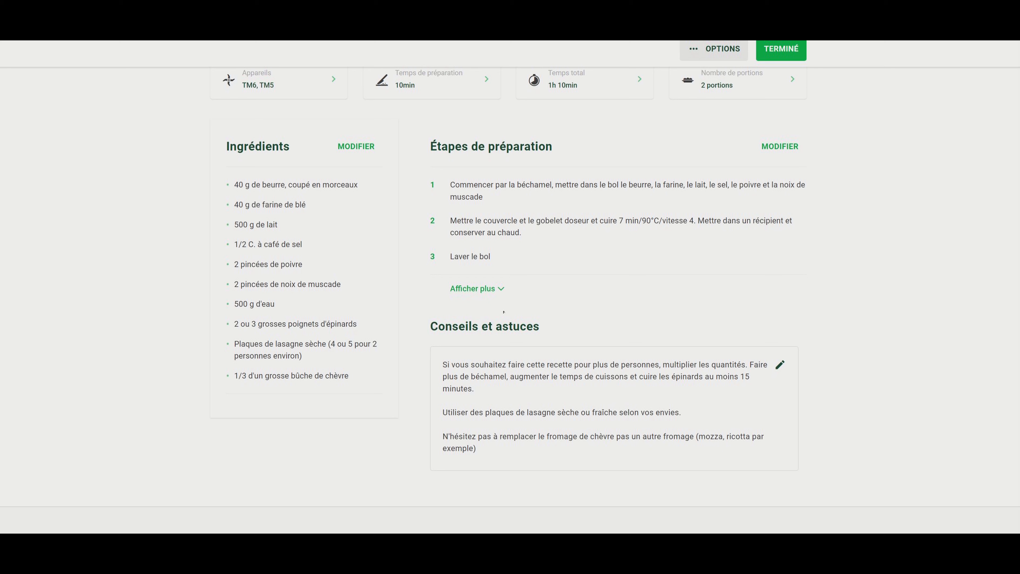
click(476, 289)
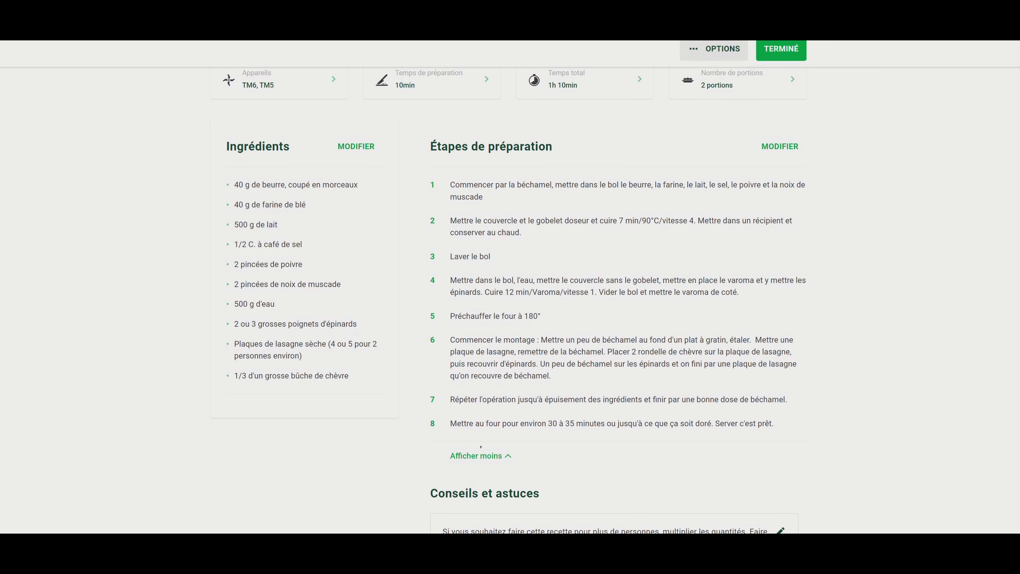
scroll(531, 403, down, 4)
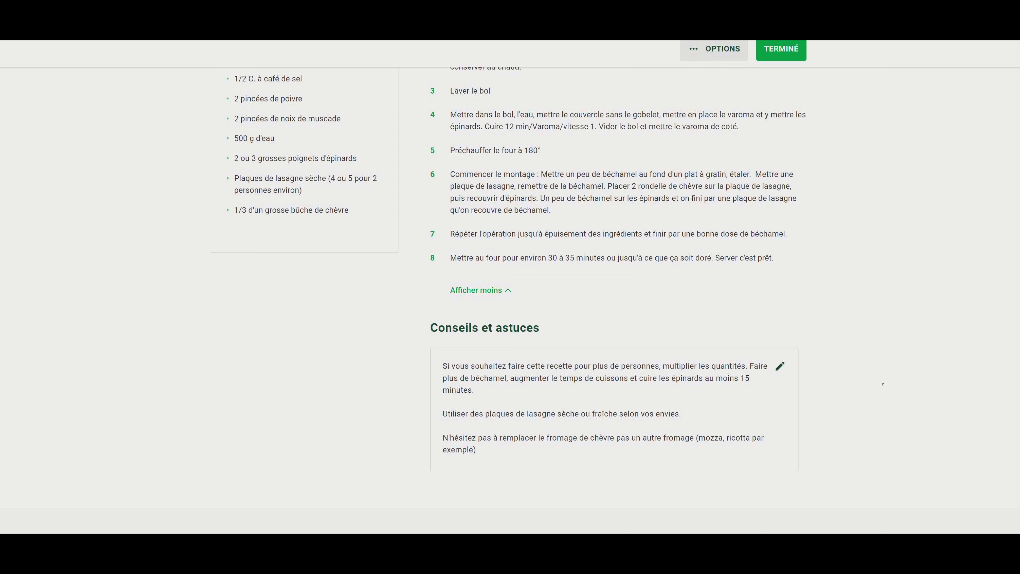
scroll(884, 362, down, 1)
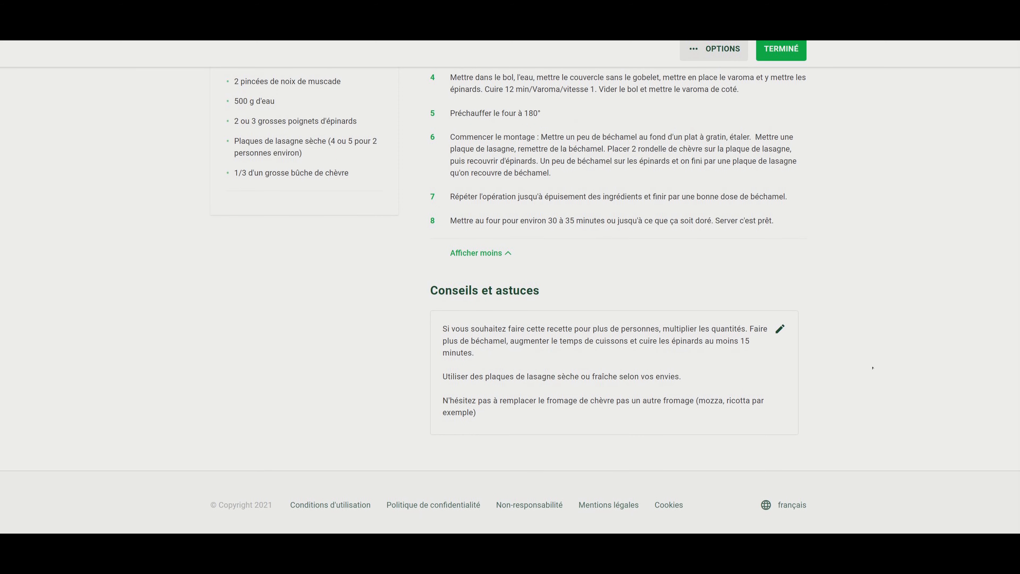
scroll(792, 414, up, 12)
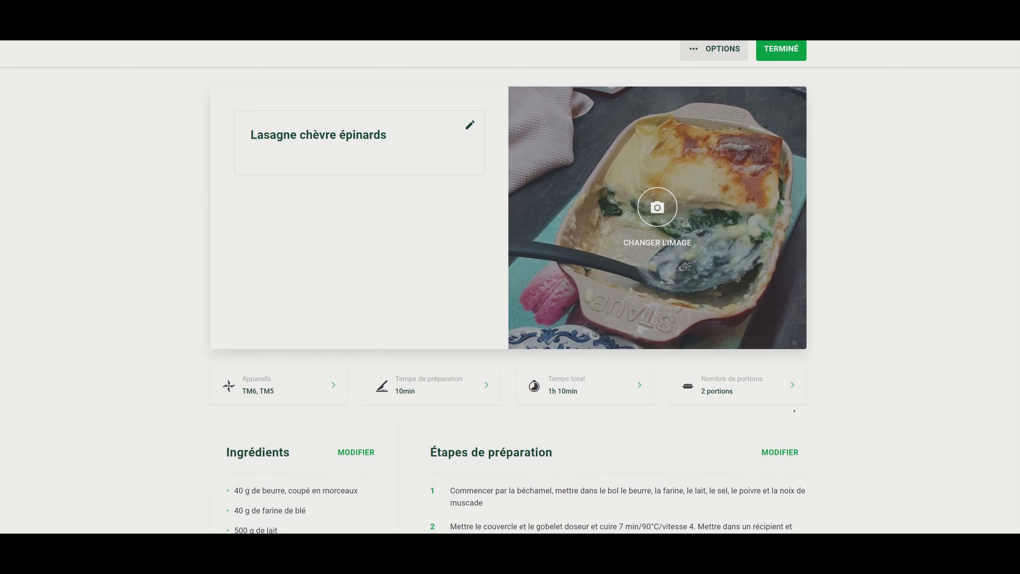
click(781, 58)
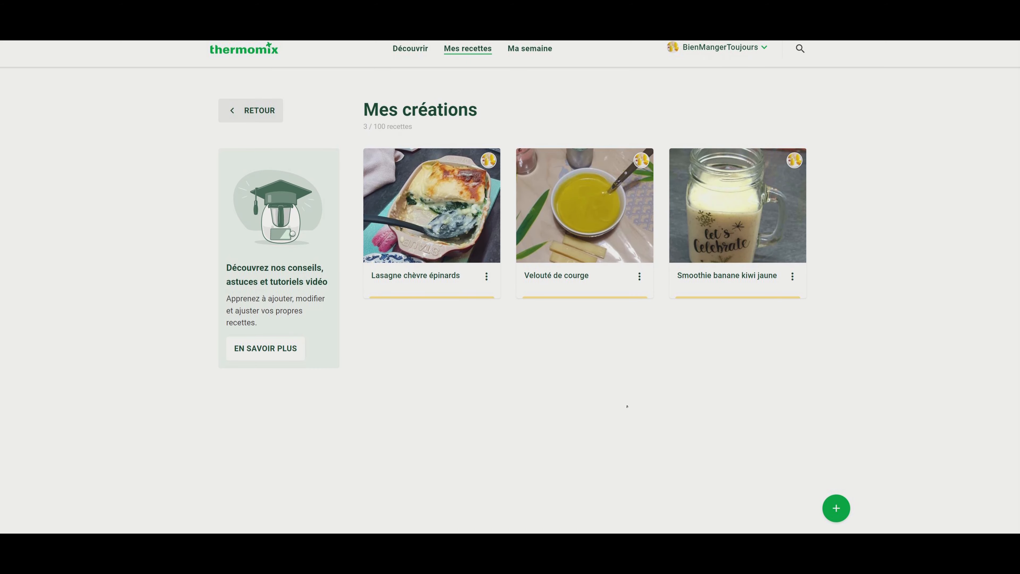
- Open the saved "Lasagne chèvre épinards" recipe and review its ingredients, preparation steps and tips
click(471, 281)
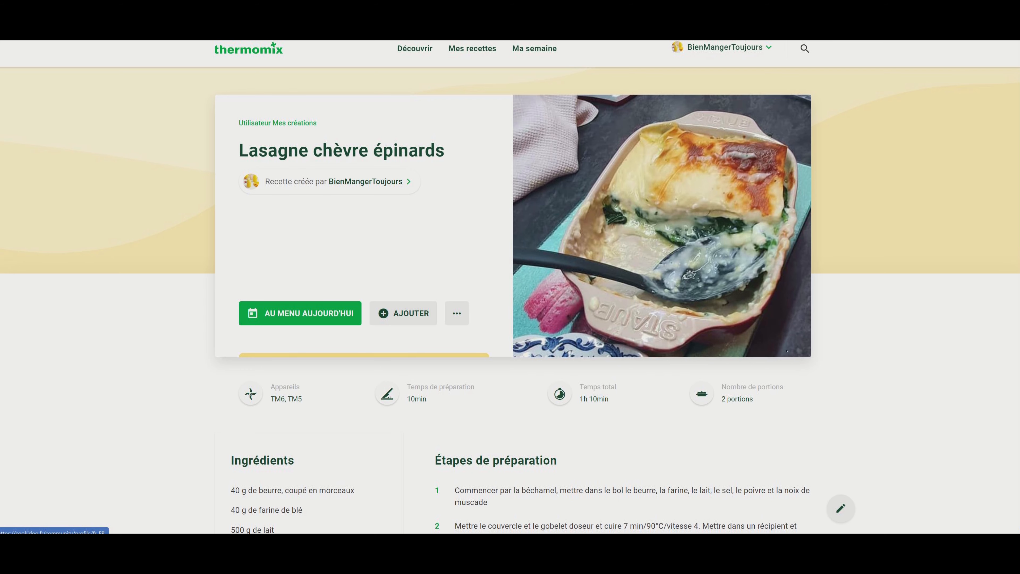
scroll(788, 352, down, 4)
scroll(859, 376, down, 1)
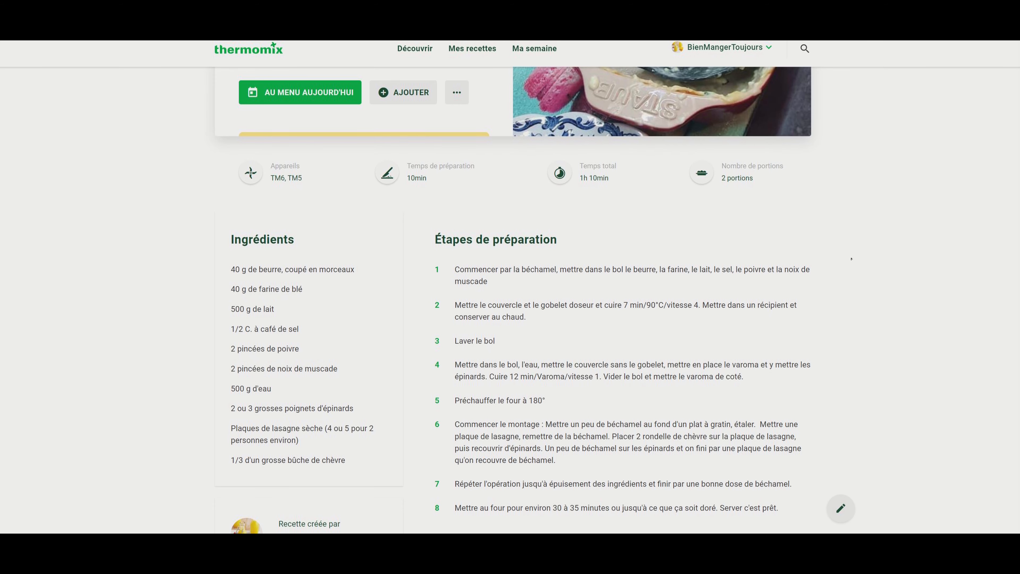
scroll(851, 258, up, 3)
scroll(901, 313, down, 3)
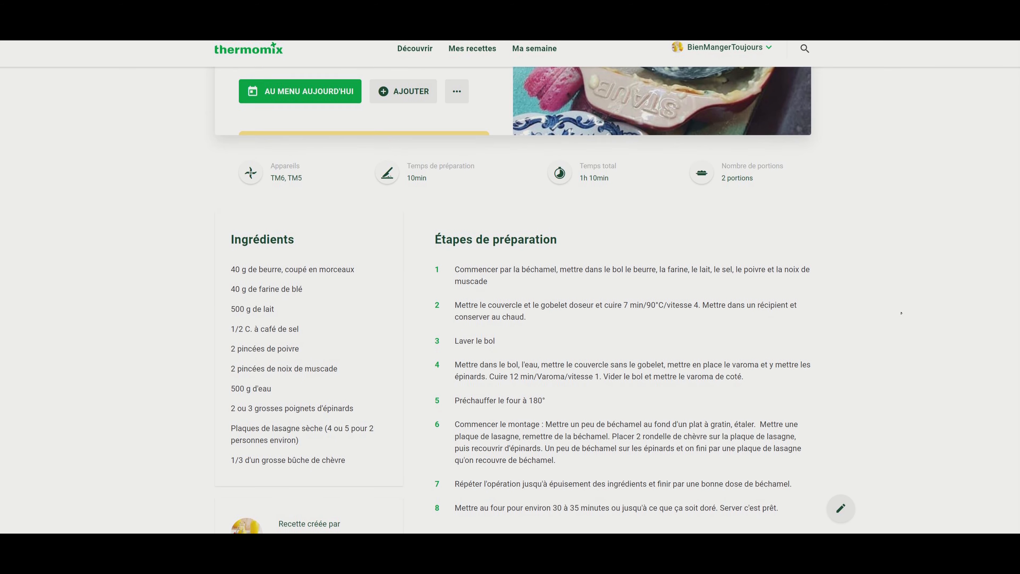
scroll(901, 313, down, 1)
scroll(901, 313, down, 1)
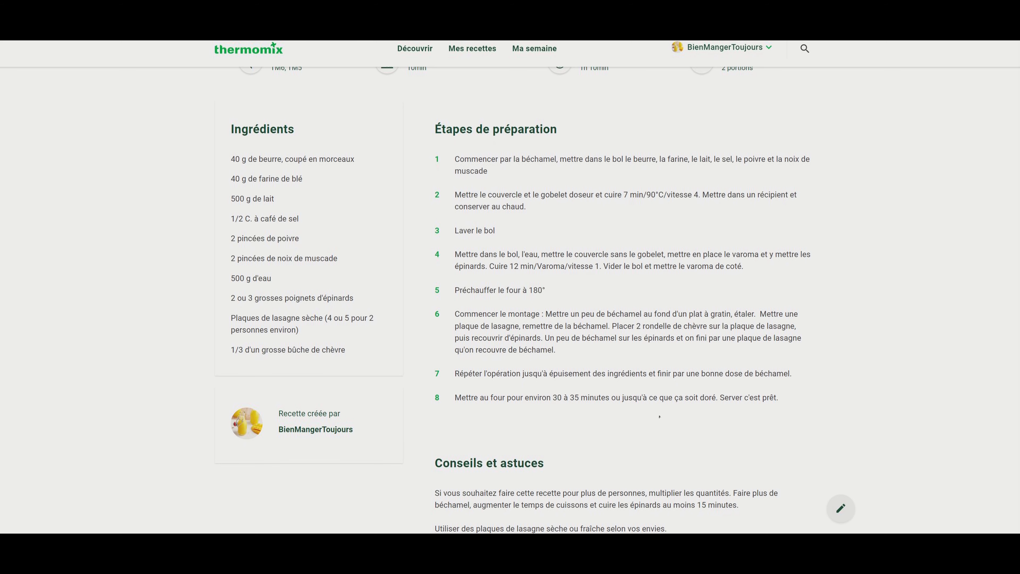
scroll(659, 416, down, 3)
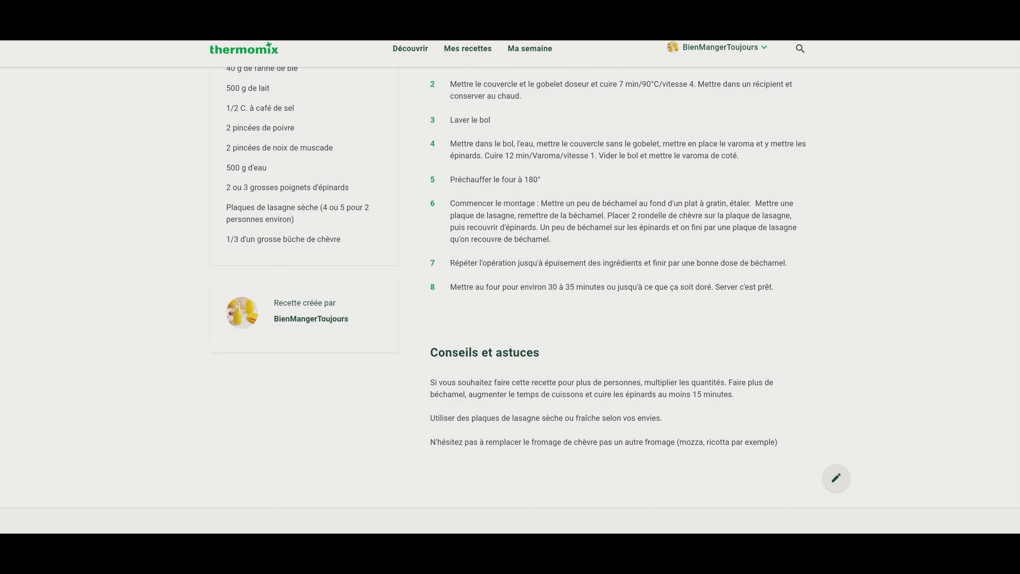
scroll(649, 441, up, 12)
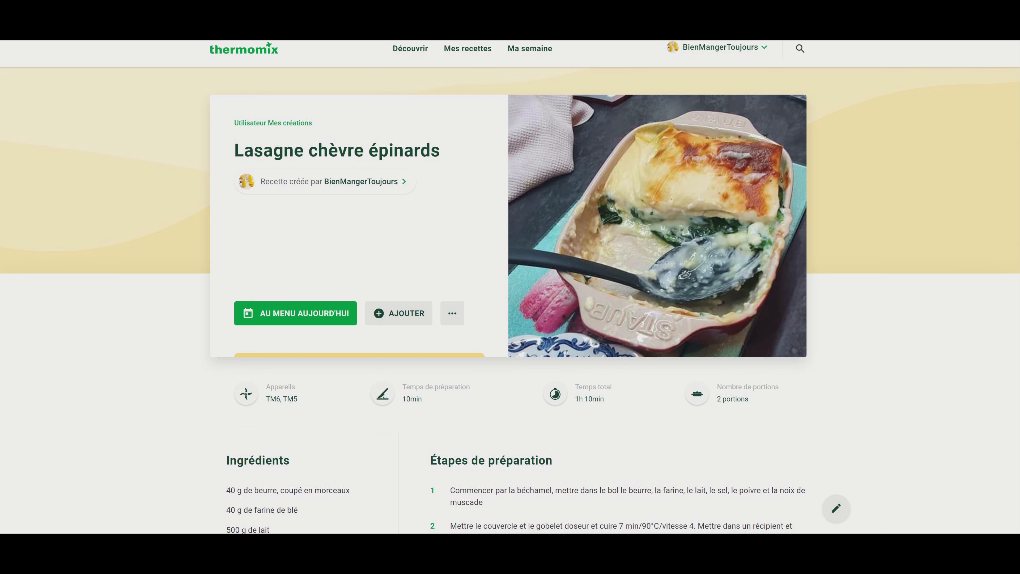
- Return to the created recipes and examine the recipe quota and the actions available for "Lasagne chèvre épinards"
key(alt+Left)
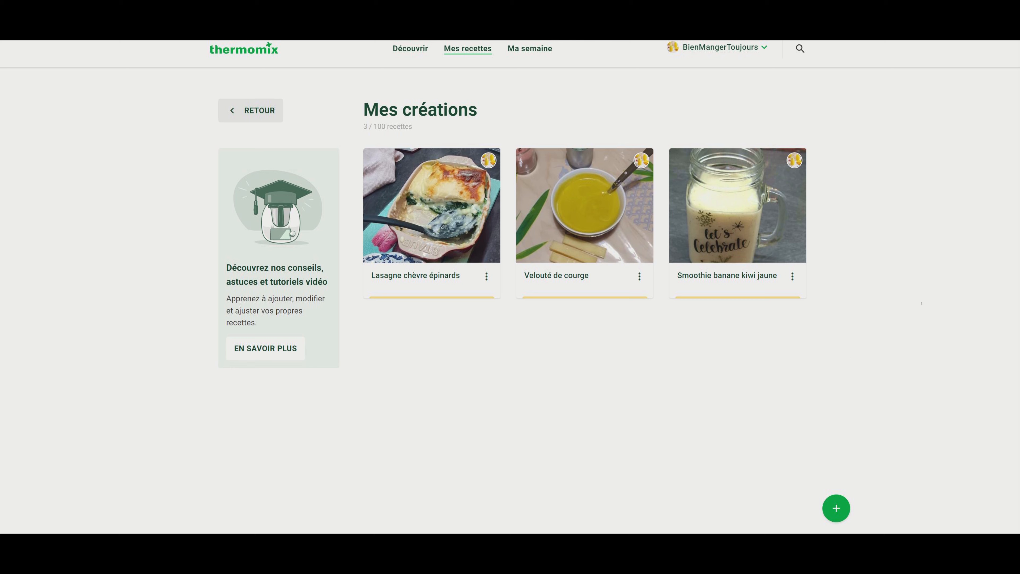
drag(367, 130, 420, 131)
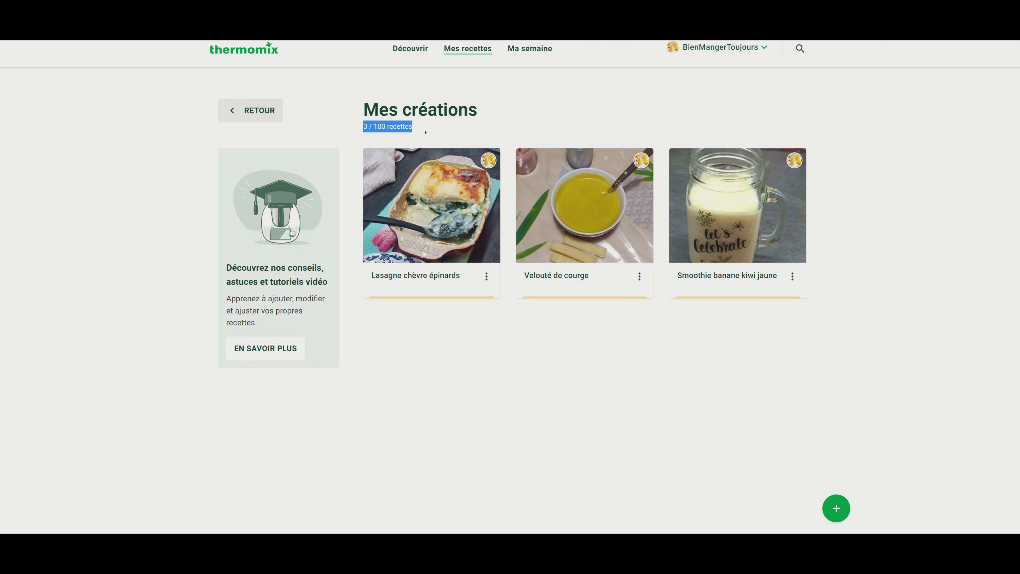
click(434, 132)
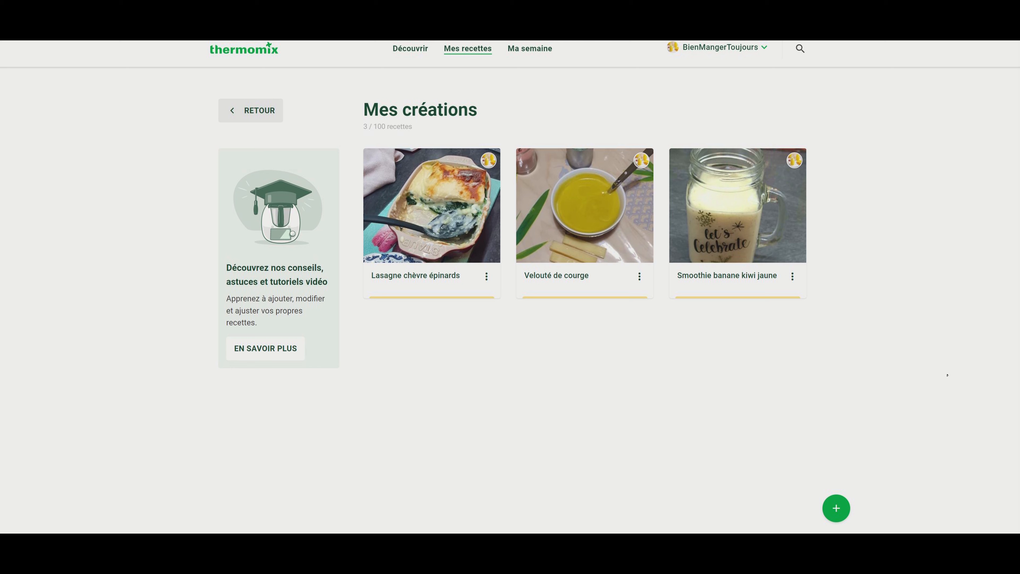
click(486, 276)
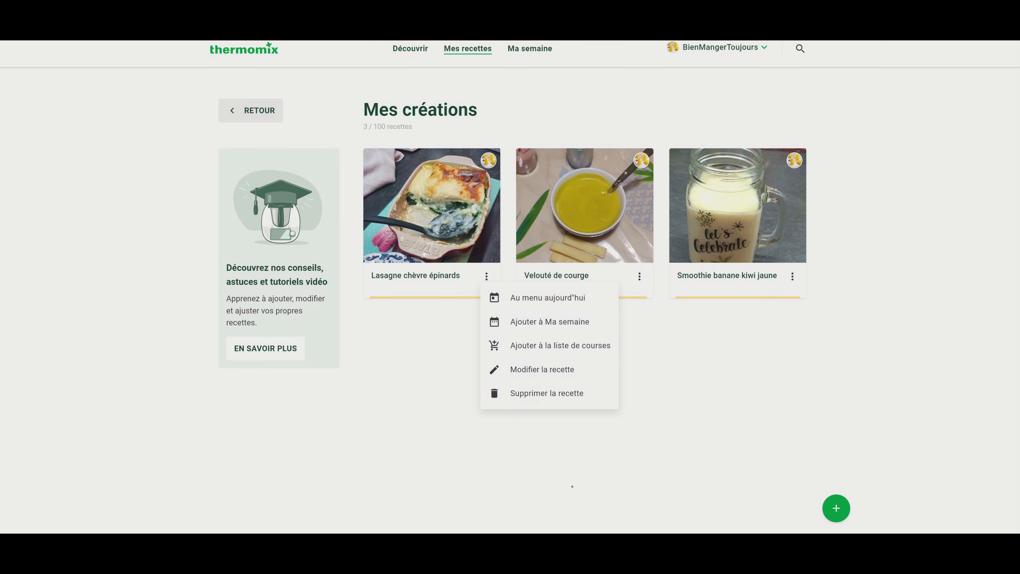
click(572, 473)
- Copy the web address of the "Lasagne chèvre épinards" recipe page and return to the created recipes
click(444, 298)
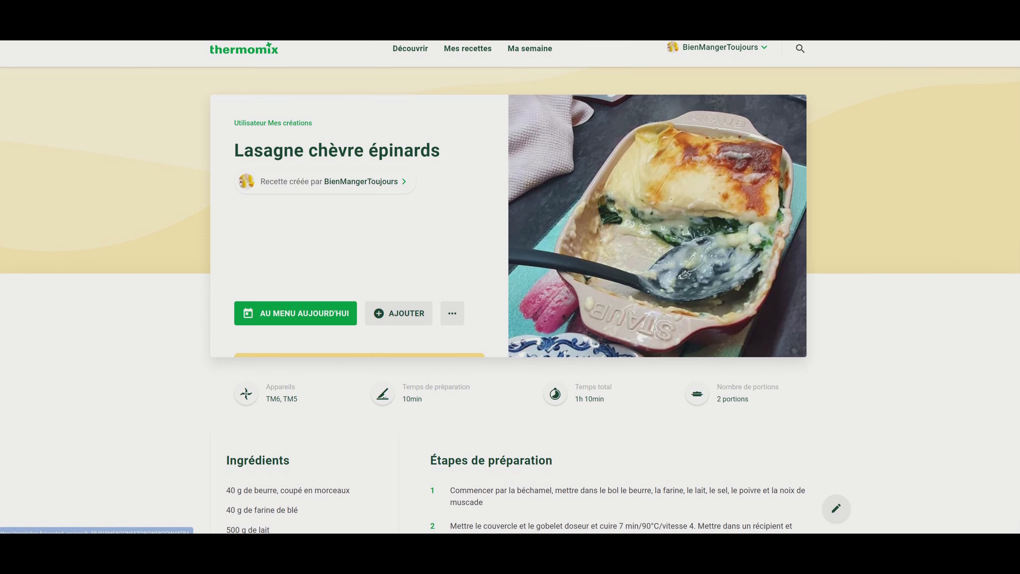
right_click(198, 23)
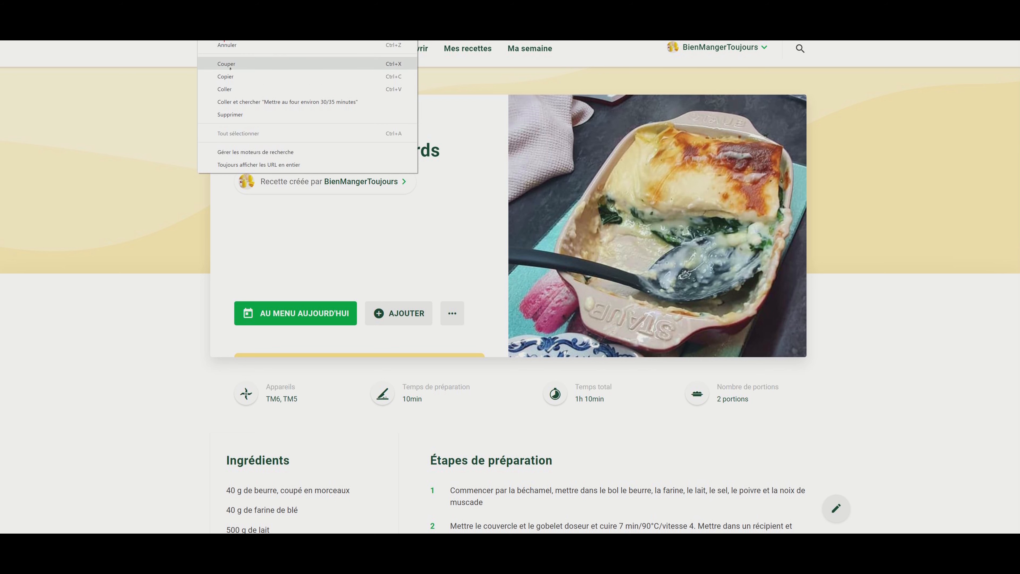
click(234, 77)
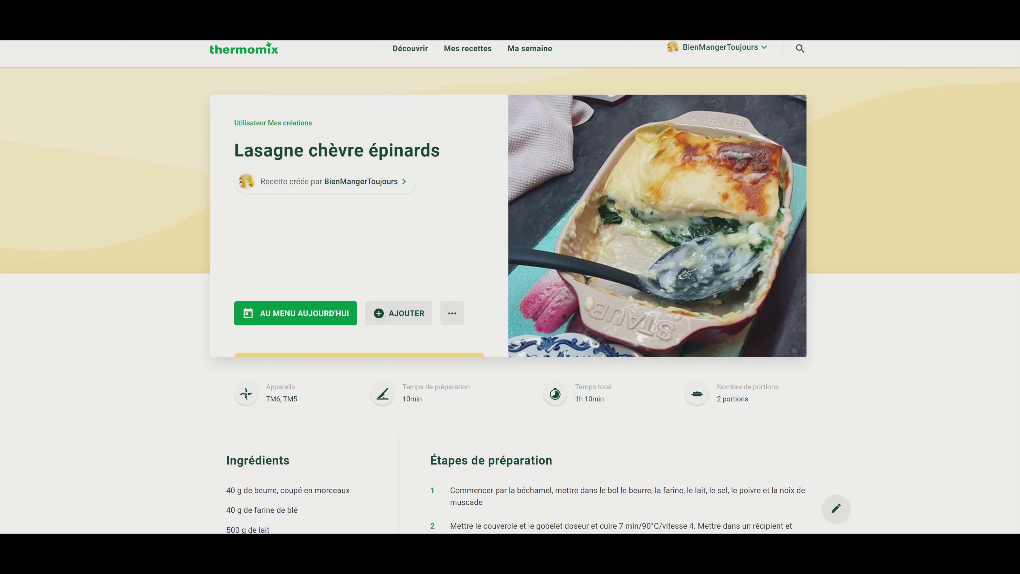
key(alt+Left)
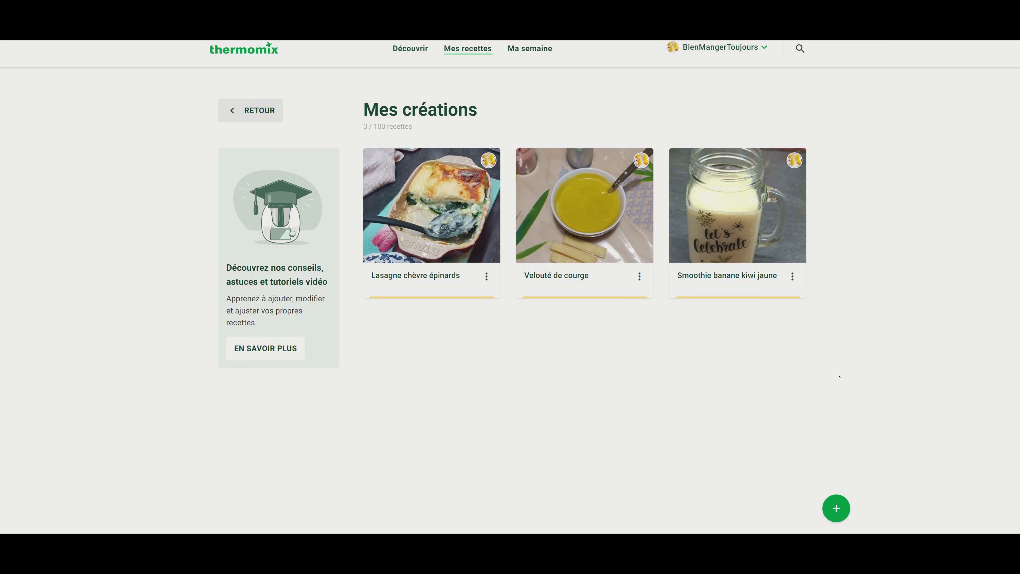
- View the "Velouté de courge" and "Smoothie banane kiwi jaune" recipes and return to the created recipes
click(549, 284)
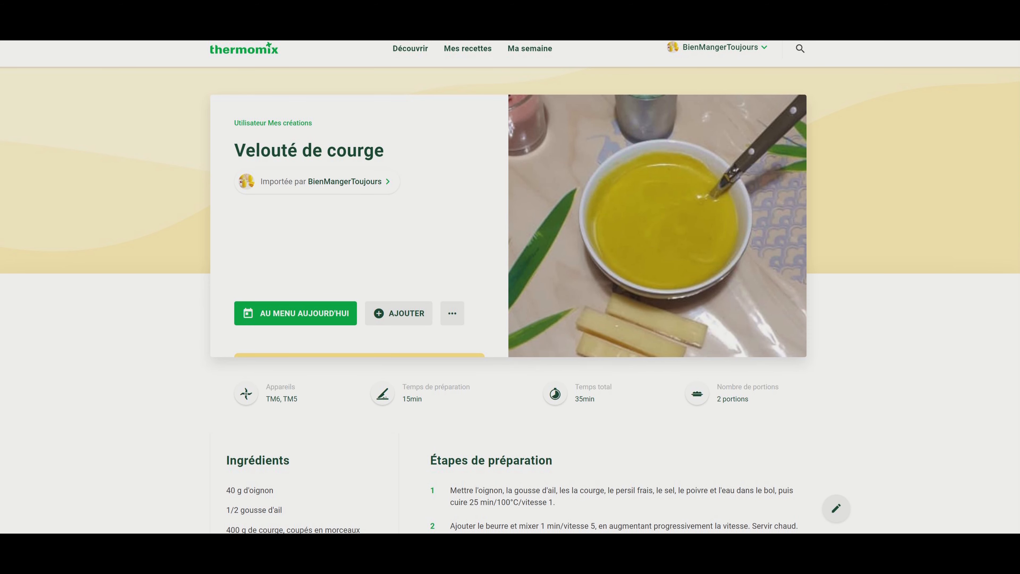
key(alt+Left)
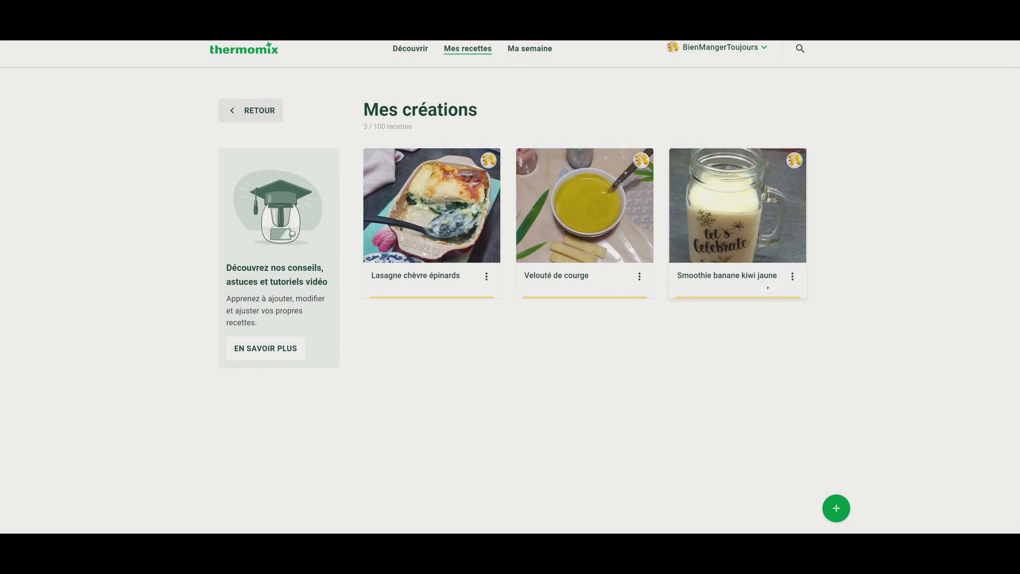
click(738, 209)
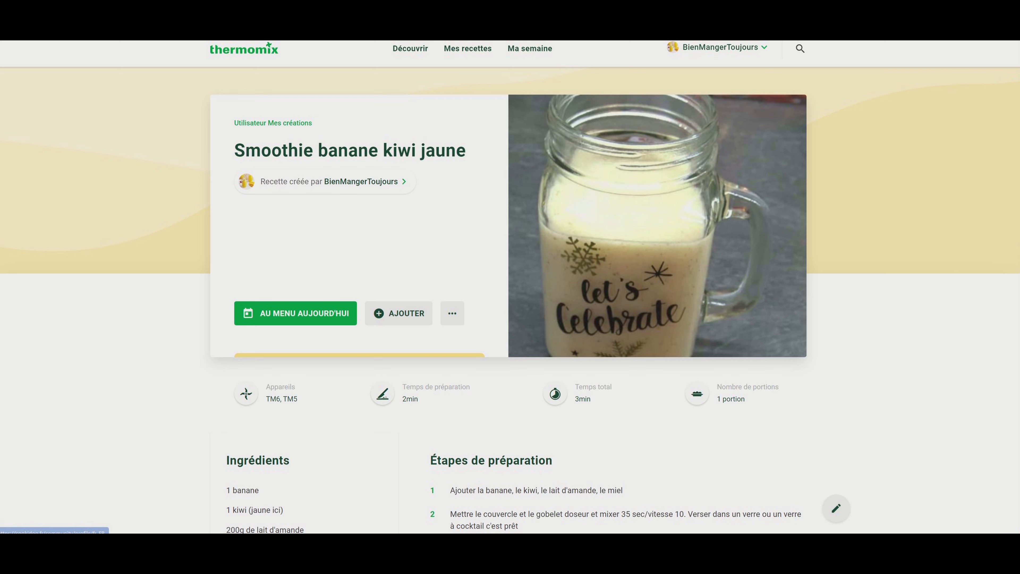
key(alt+Left)
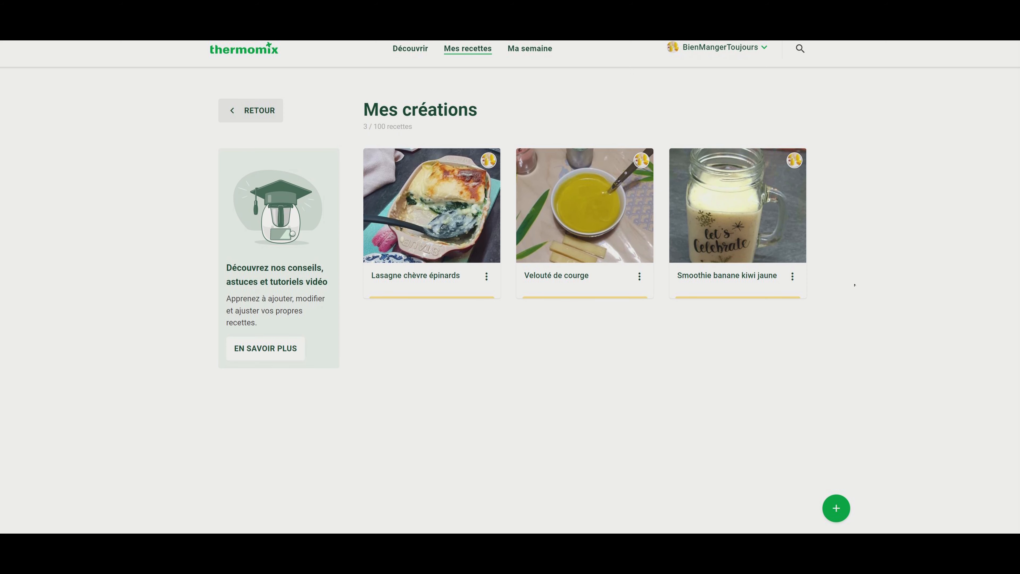